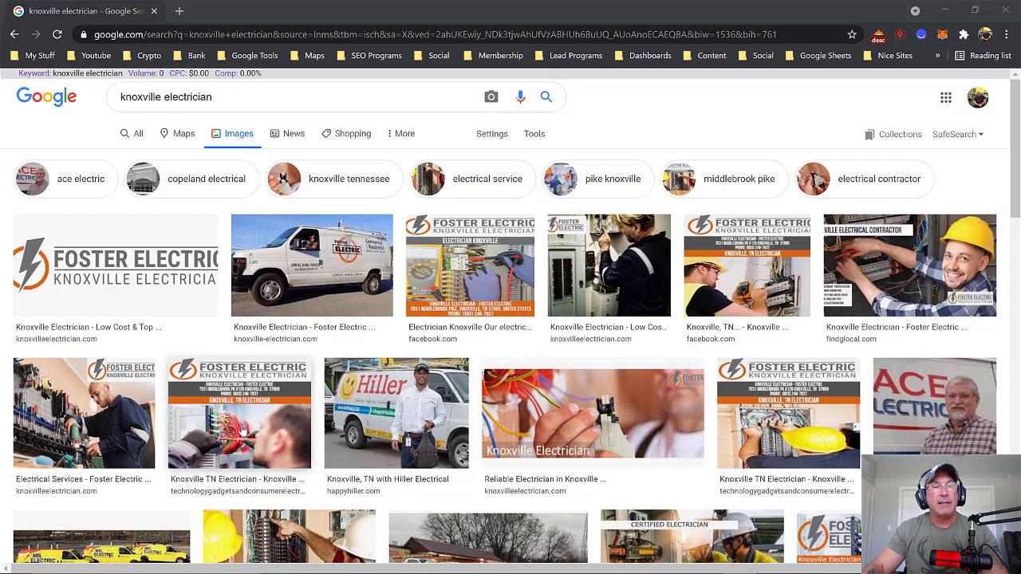
# Scroll to the Foster Electric business panel and open its first post enlarged.
pyautogui.scroll(-2, 246, 416)
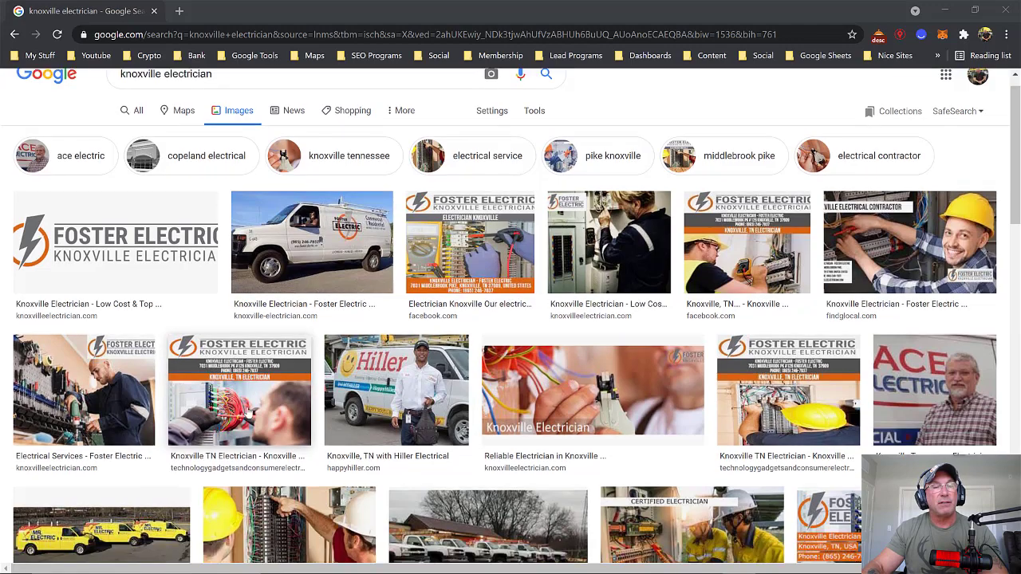
pyautogui.scroll(-1, 246, 414)
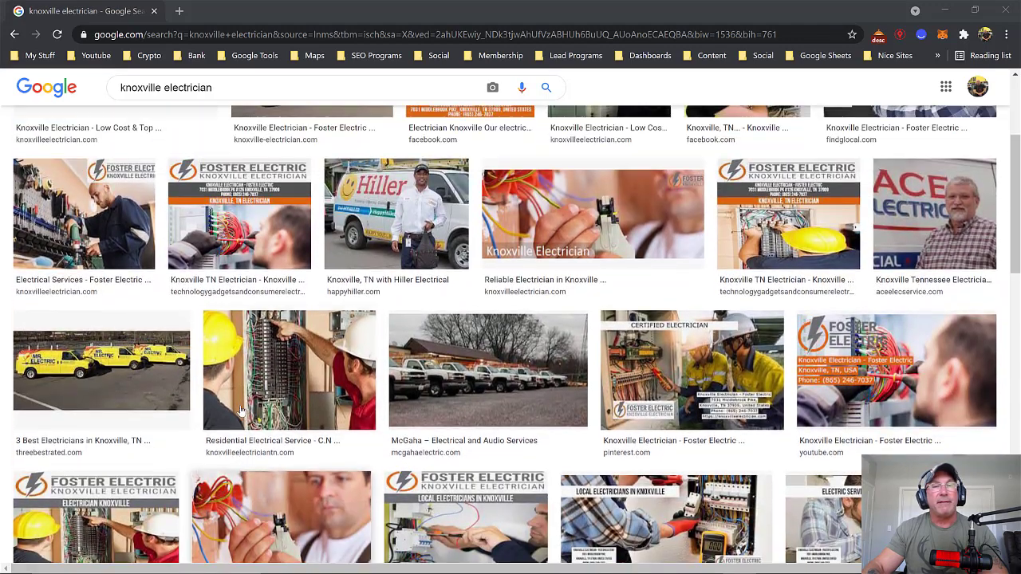
pyautogui.scroll(-1, 241, 411)
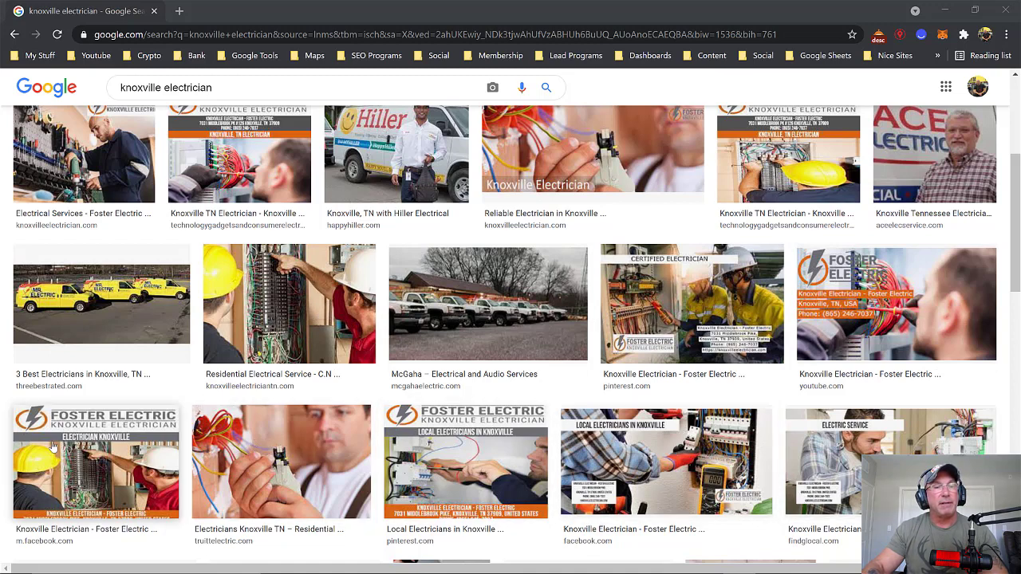
pyautogui.scroll(4, 740, 261)
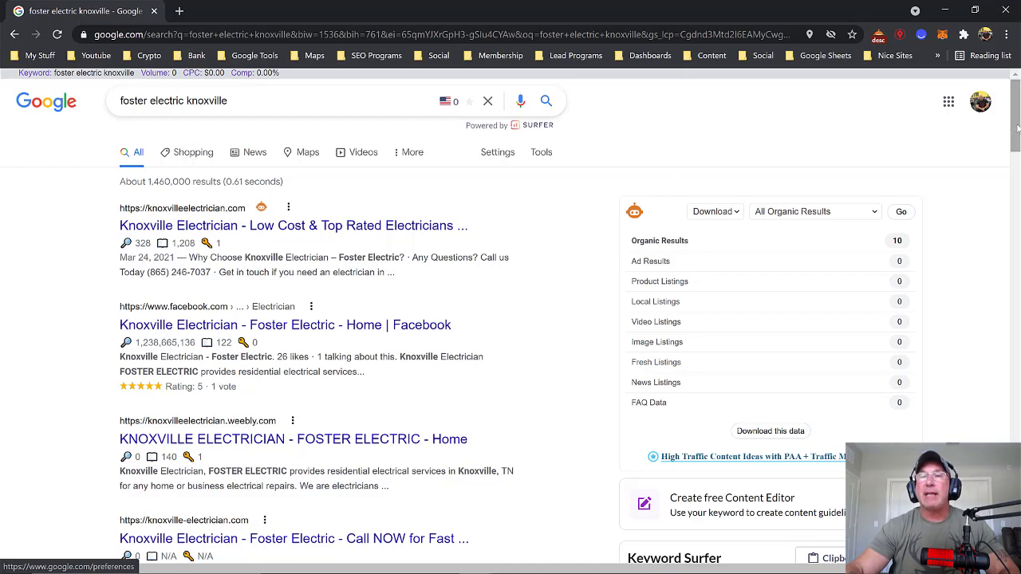
pyautogui.moveTo(1017, 128)
pyautogui.mouseDown()
pyautogui.moveTo(1016, 236)
pyautogui.moveTo(994, 331)
pyautogui.moveTo(958, 421)
pyautogui.moveTo(941, 413)
pyautogui.moveTo(972, 403)
pyautogui.mouseUp()
pyautogui.scroll(1, 1005, 271)
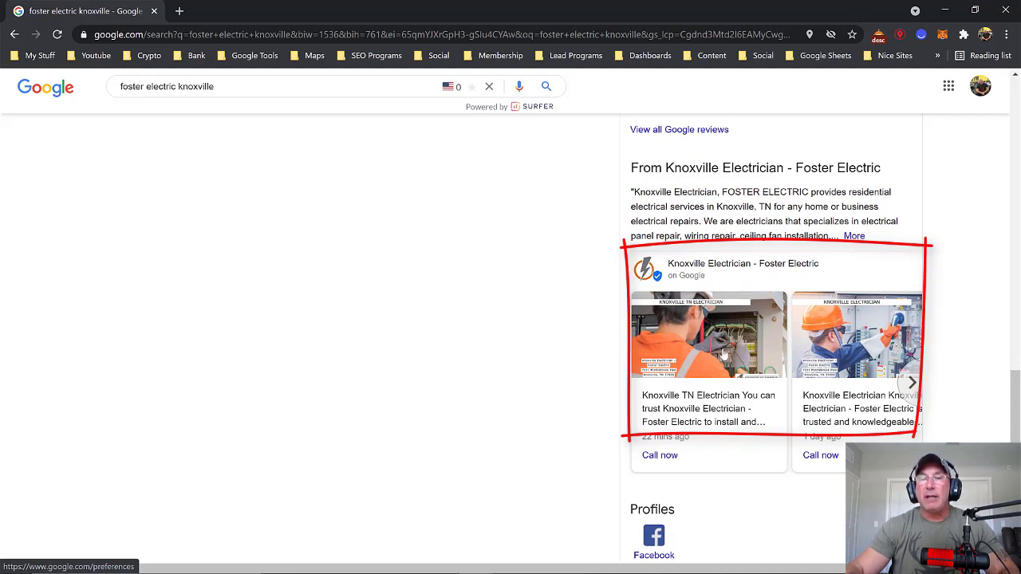
pyautogui.click(724, 355)
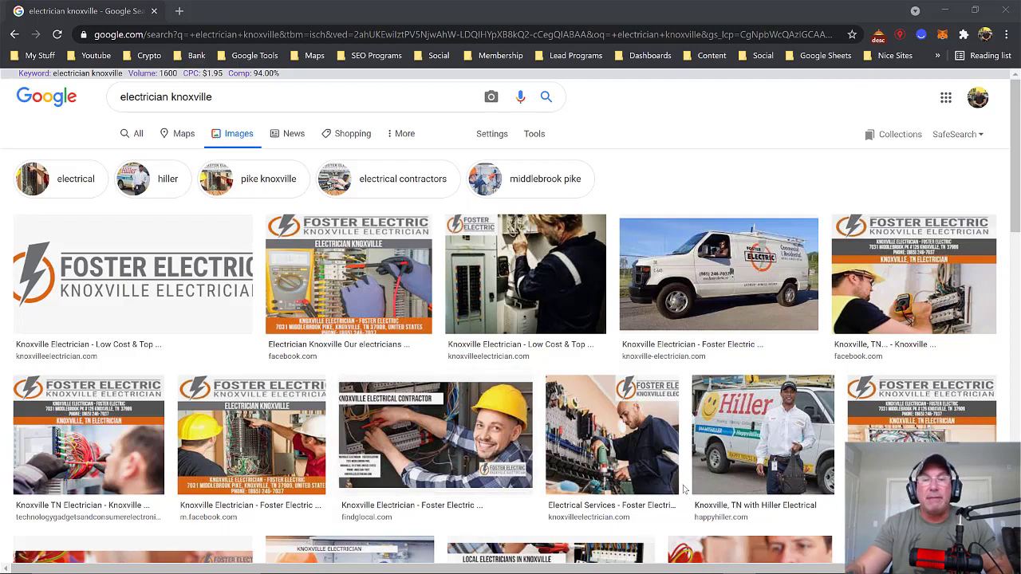
# Scroll down through the 'electrician knoxville' image results and back up.
pyautogui.scroll(-3, 683, 489)
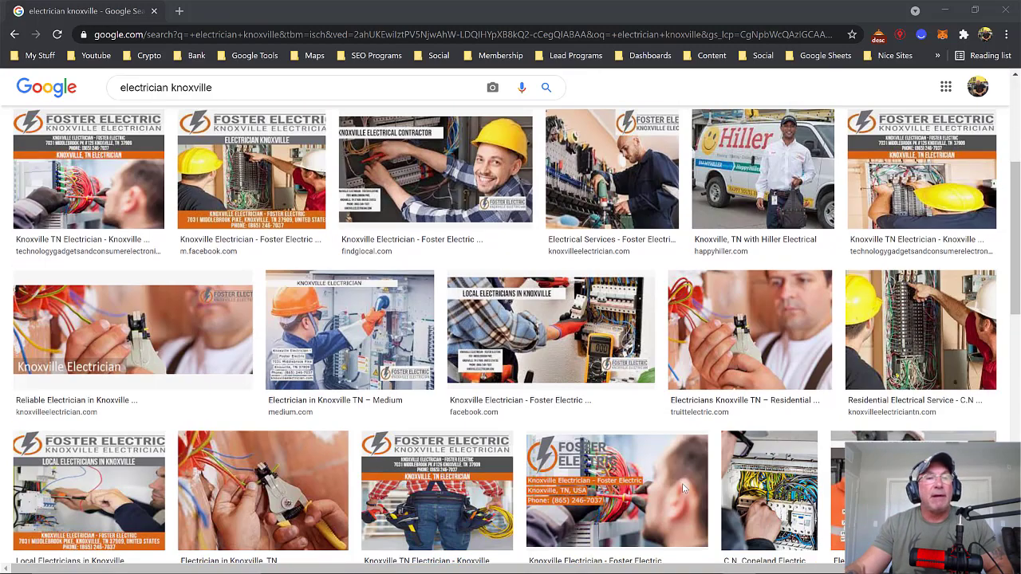
pyautogui.scroll(-2, 682, 489)
pyautogui.scroll(-2, 683, 490)
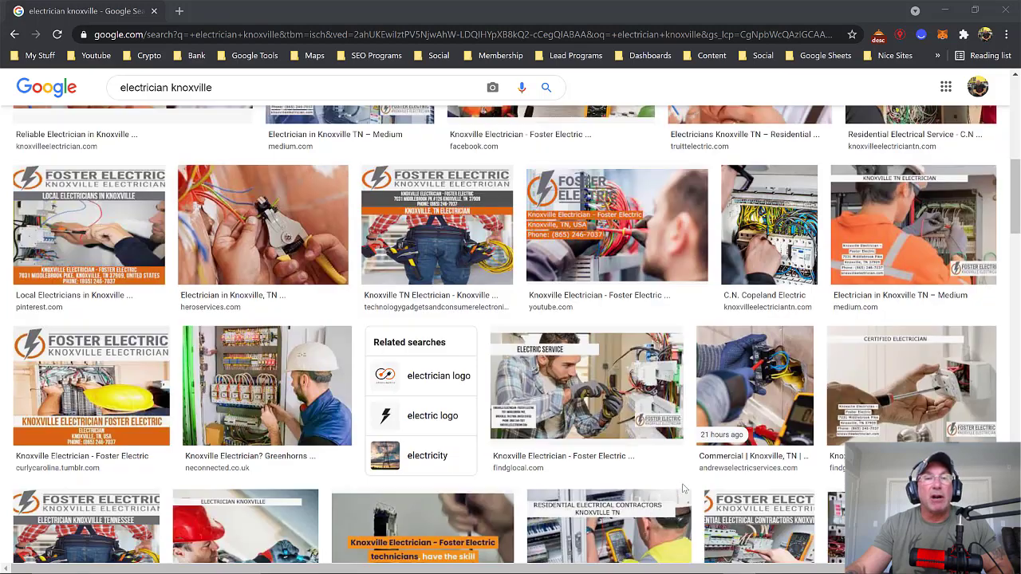
pyautogui.scroll(-2, 684, 489)
pyautogui.scroll(-2, 683, 489)
pyautogui.scroll(-2, 684, 489)
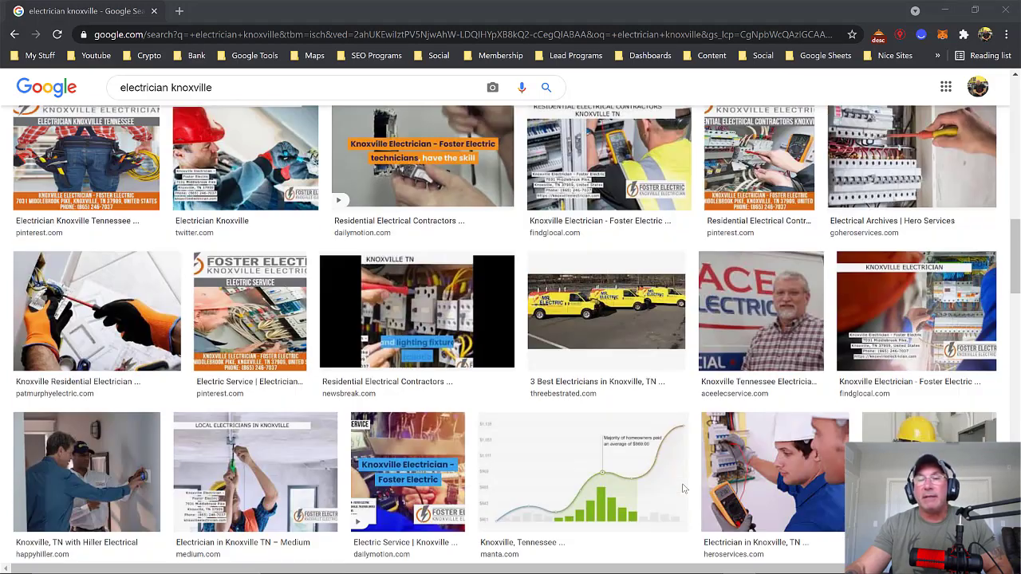
pyautogui.scroll(-2, 684, 489)
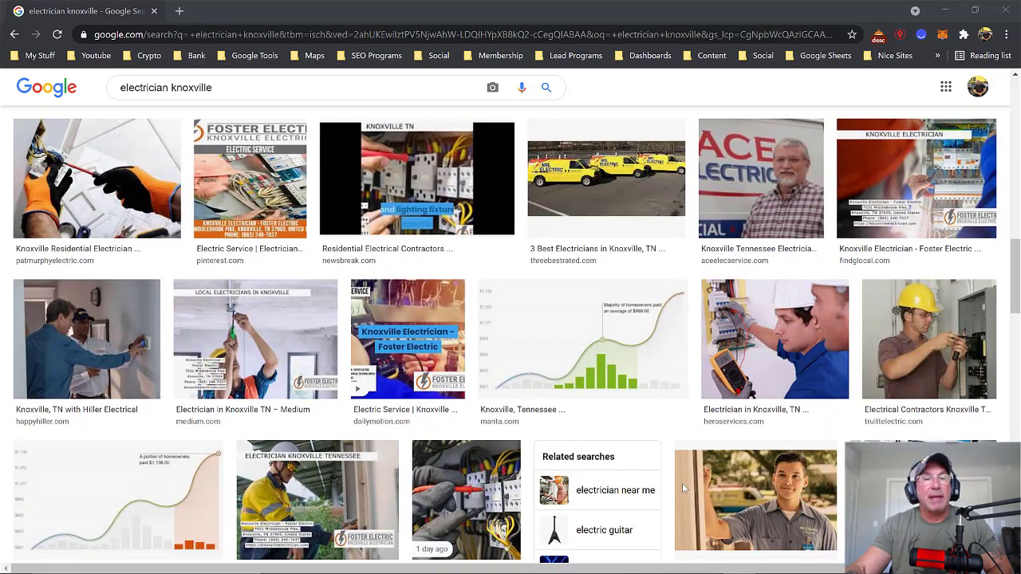
pyautogui.scroll(3, 683, 489)
pyautogui.scroll(3, 682, 490)
pyautogui.scroll(6, 683, 489)
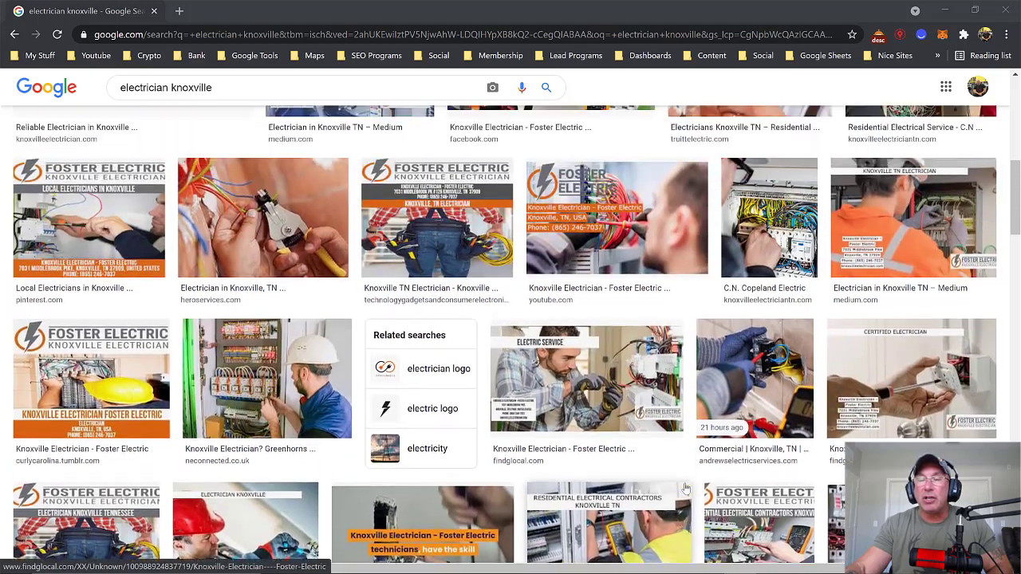
pyautogui.scroll(4, 684, 489)
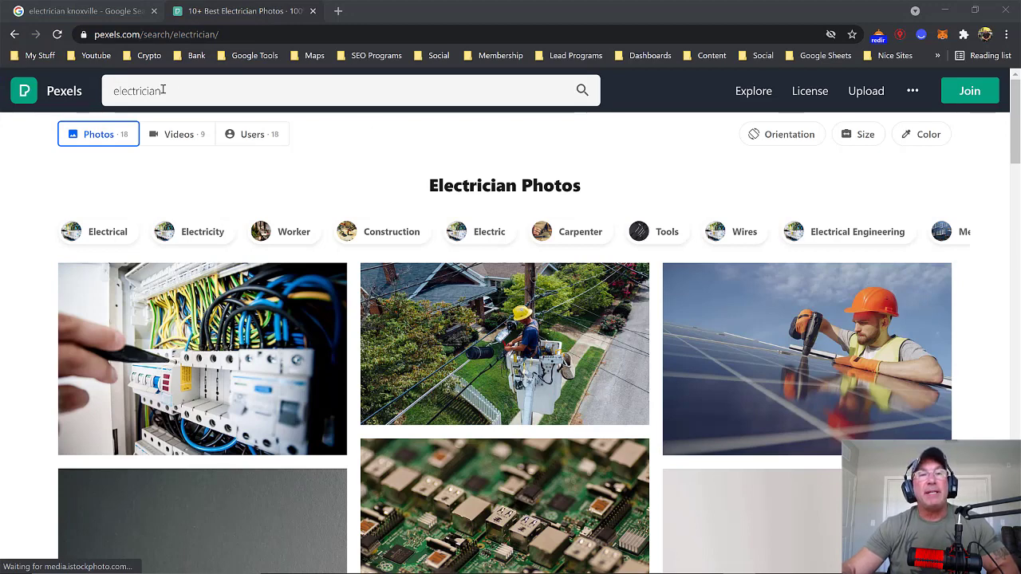
pyautogui.moveTo(198, 343)
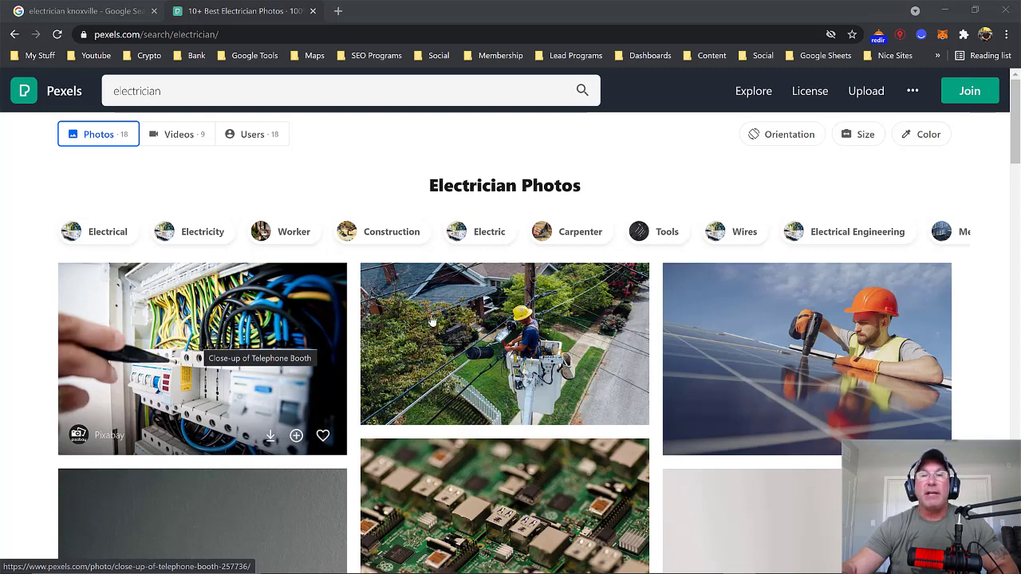
pyautogui.moveTo(496, 324)
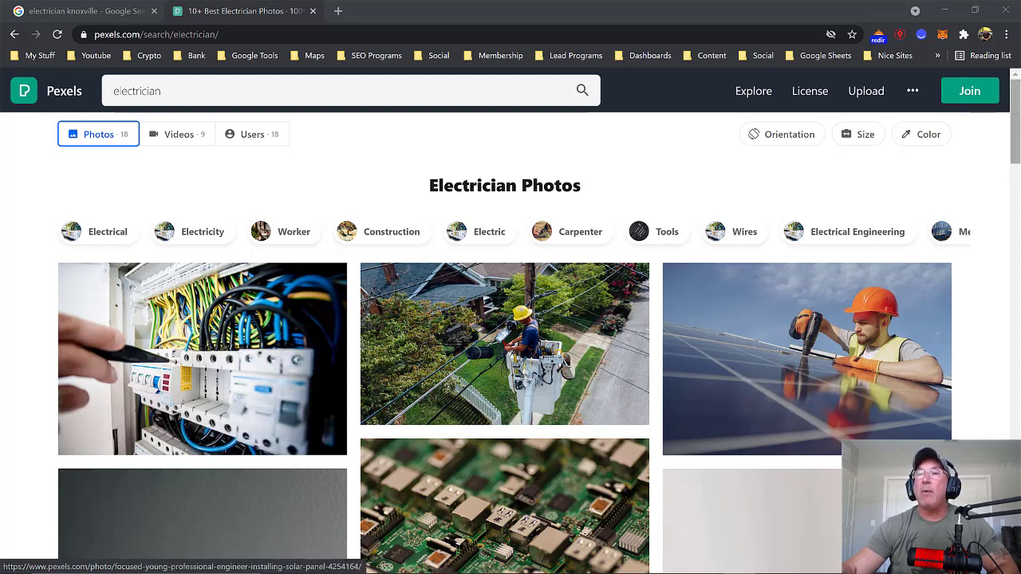
pyautogui.moveTo(1018, 127); pyautogui.dragTo(1005, 205)
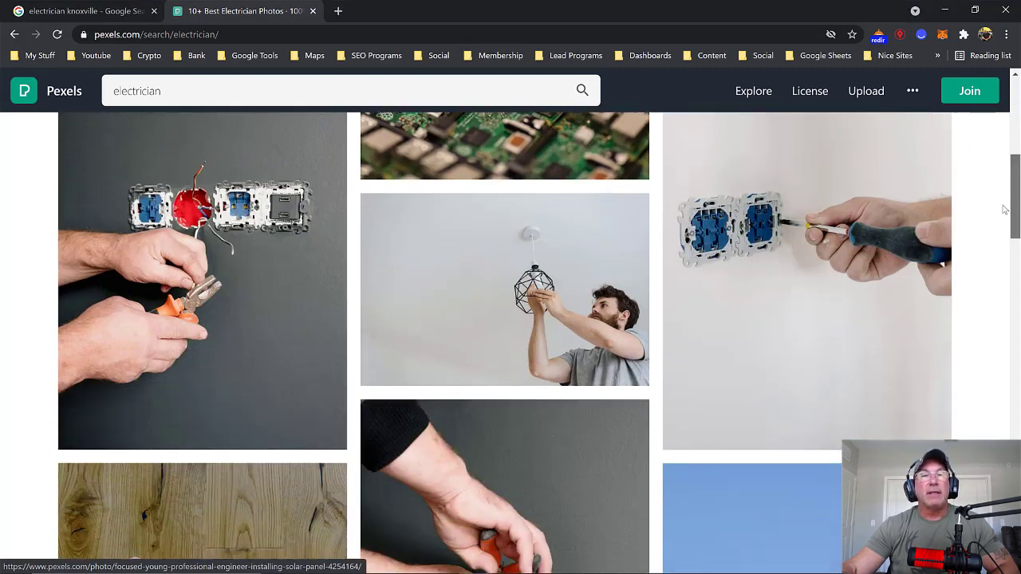
pyautogui.scroll(-6, 1005, 210)
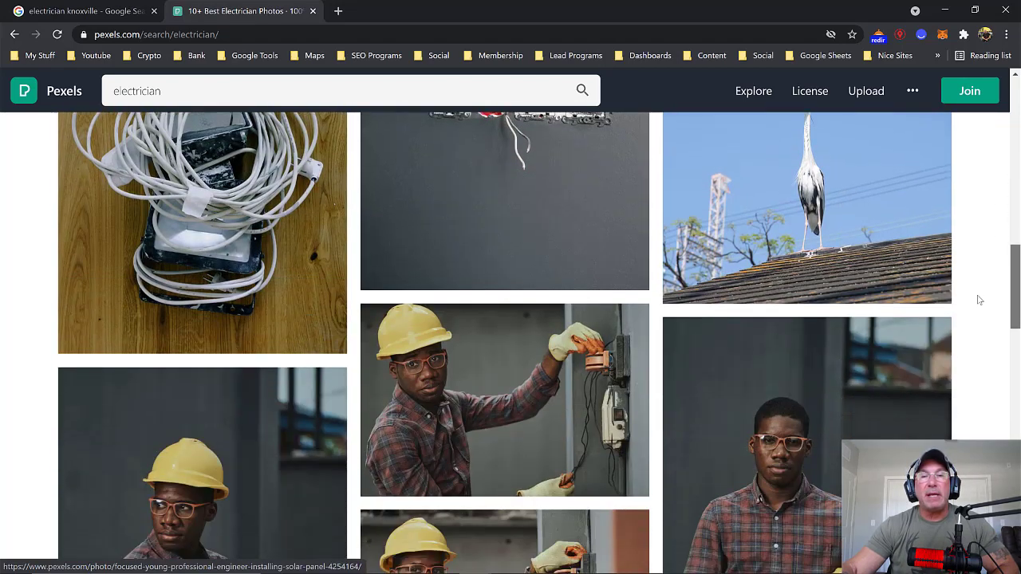
pyautogui.scroll(-2, 979, 299)
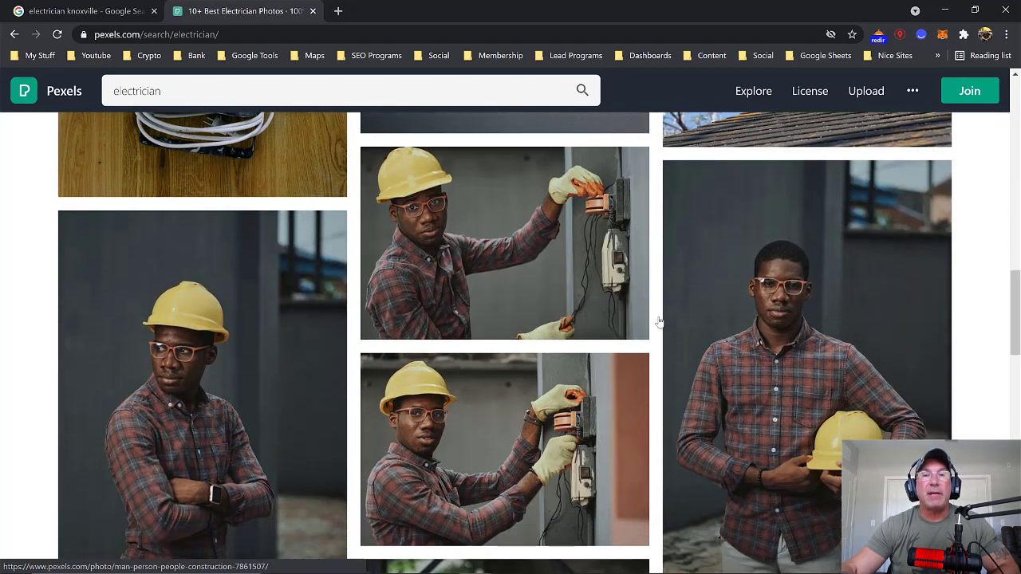
pyautogui.moveTo(528, 239)
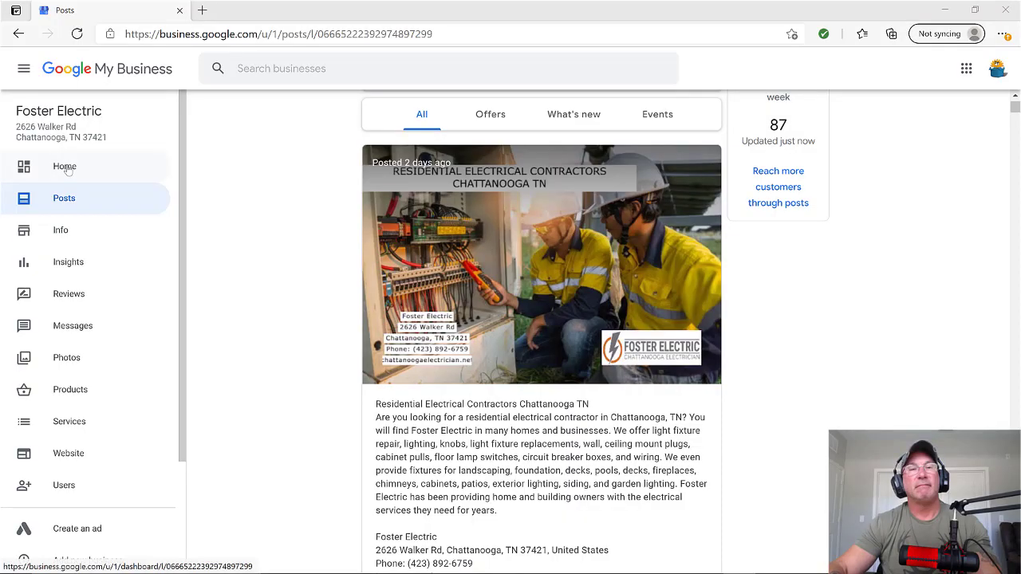
# Open the Foster Electric listing's Home dashboard from the sidebar.
pyautogui.click(66, 168)
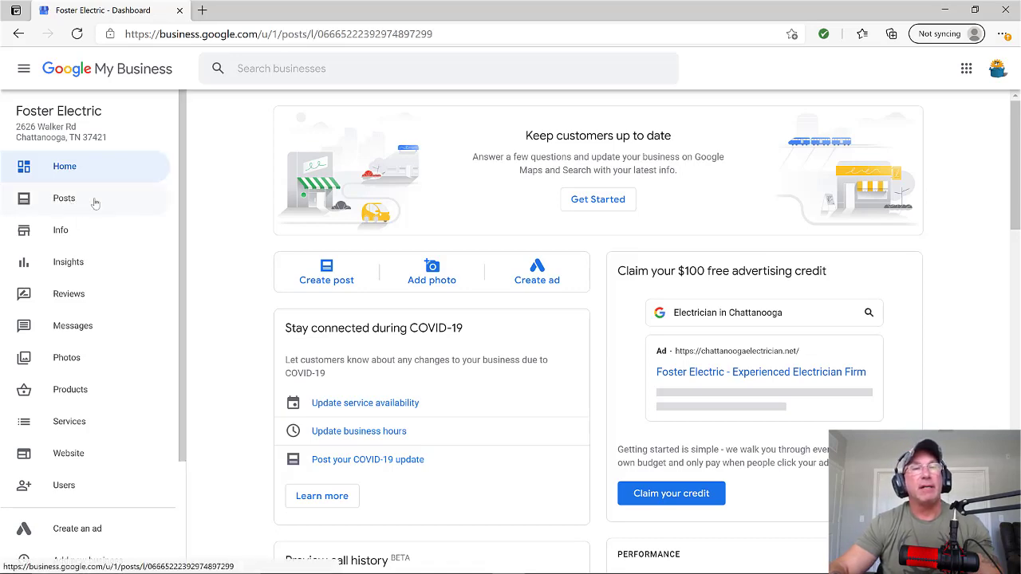
# Open Foster Electric's Posts page, starting and then discarding a COVID-19 update post.
pyautogui.click(98, 200)
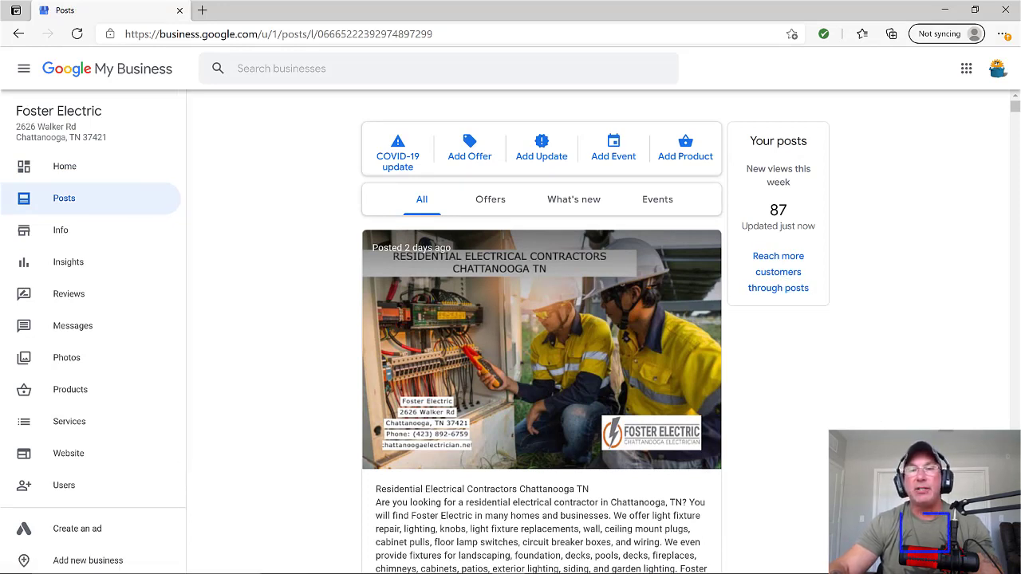
pyautogui.click(397, 152)
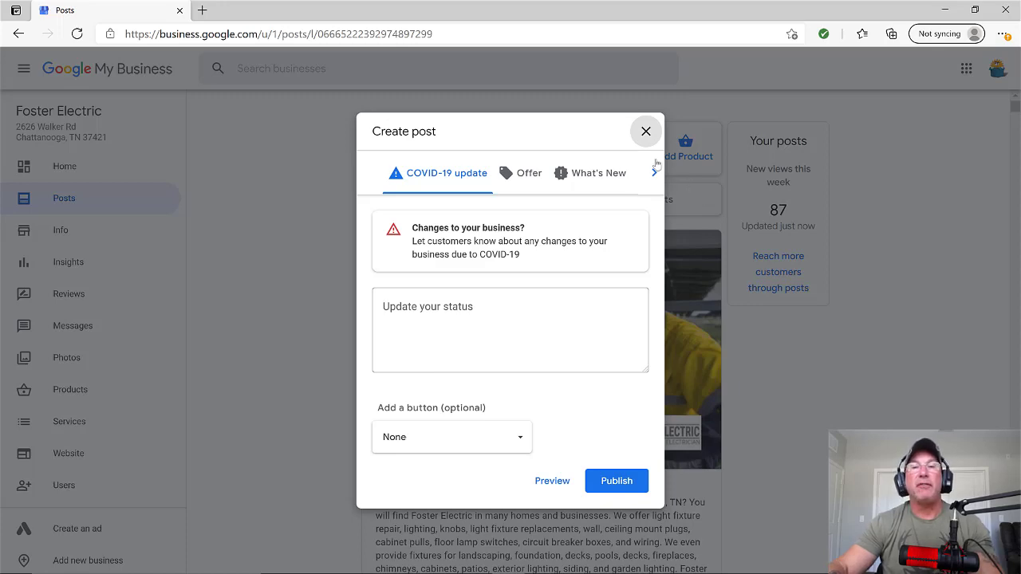
pyautogui.click(646, 131)
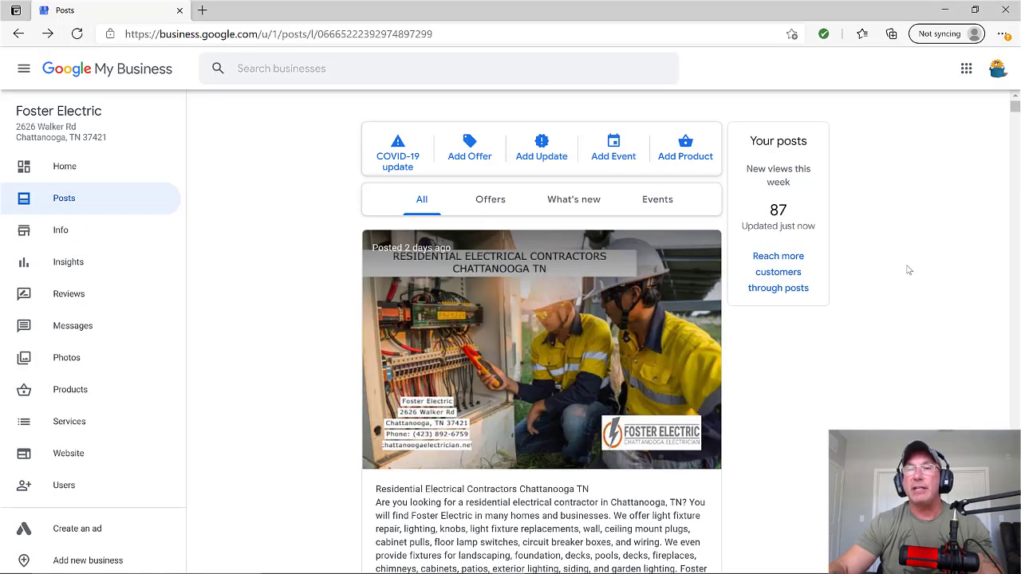
pyautogui.scroll(-1, 897, 274)
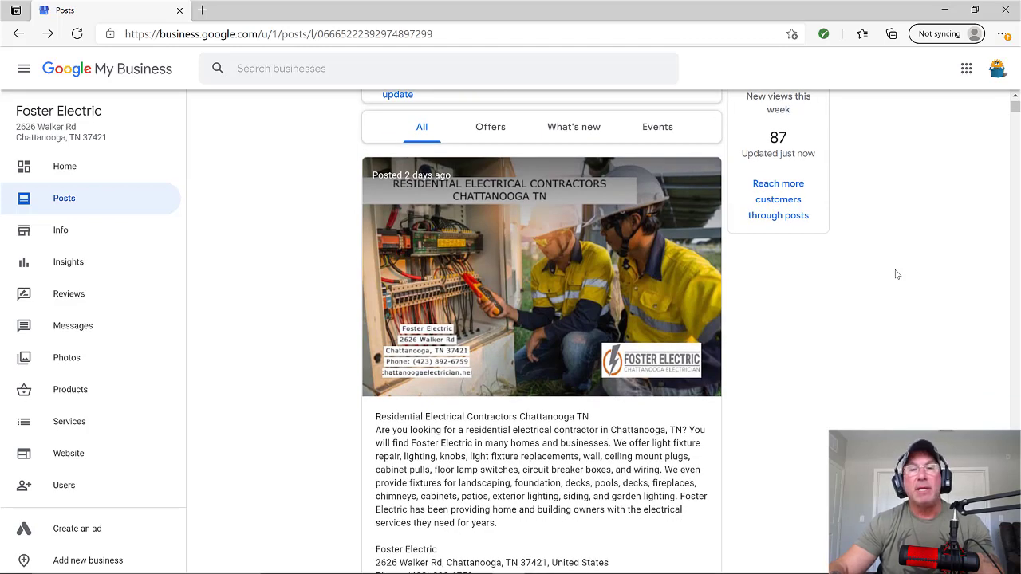
pyautogui.scroll(1, 896, 275)
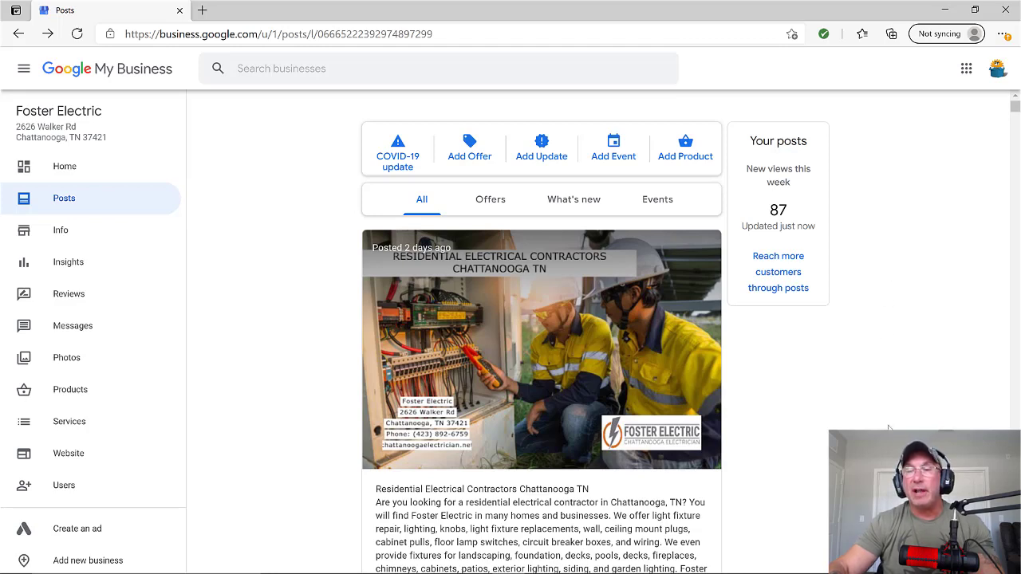
pyautogui.scroll(-1, 856, 360)
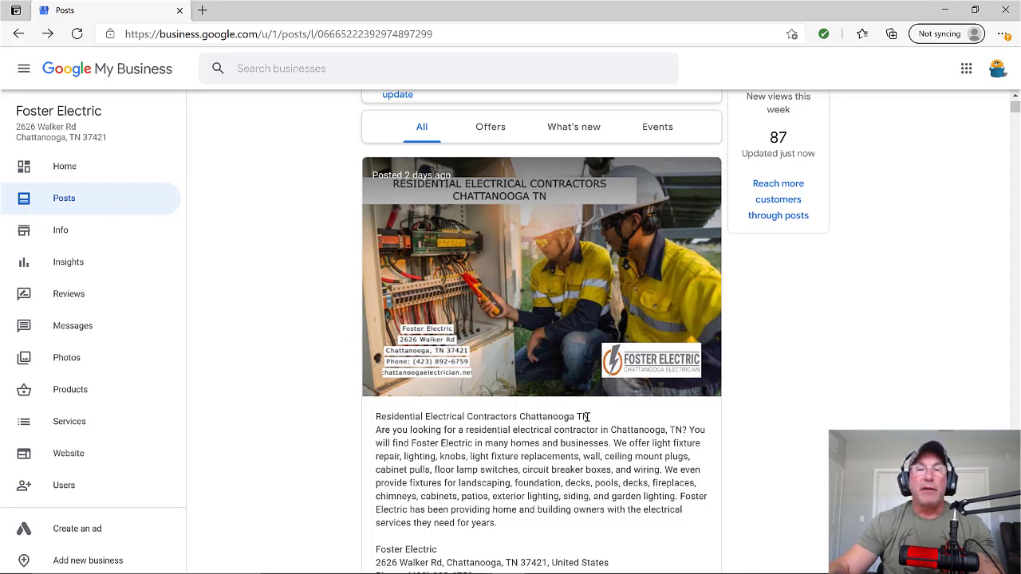
pyautogui.moveTo(588, 417); pyautogui.dragTo(372, 426)
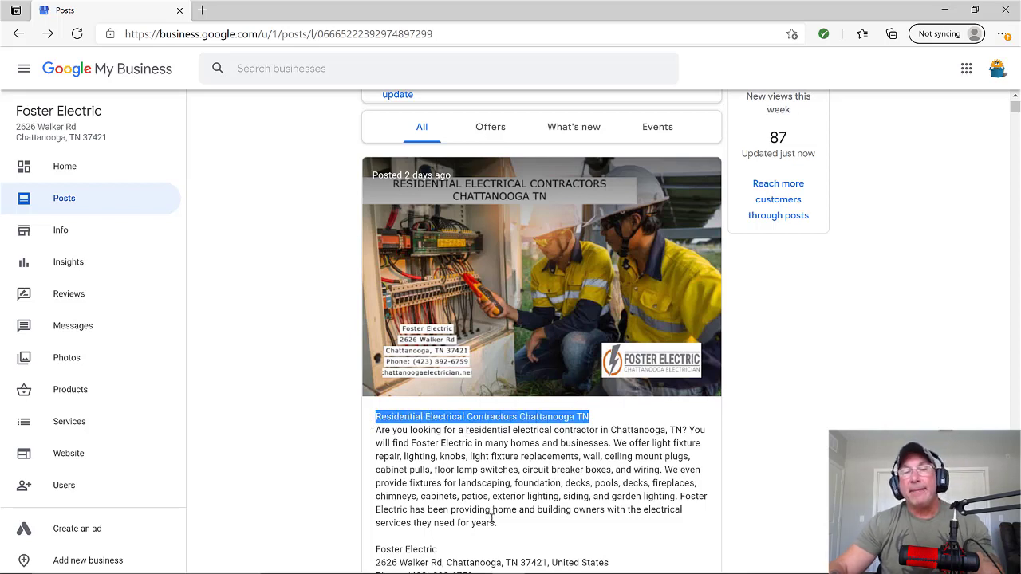
pyautogui.moveTo(501, 526); pyautogui.dragTo(373, 434)
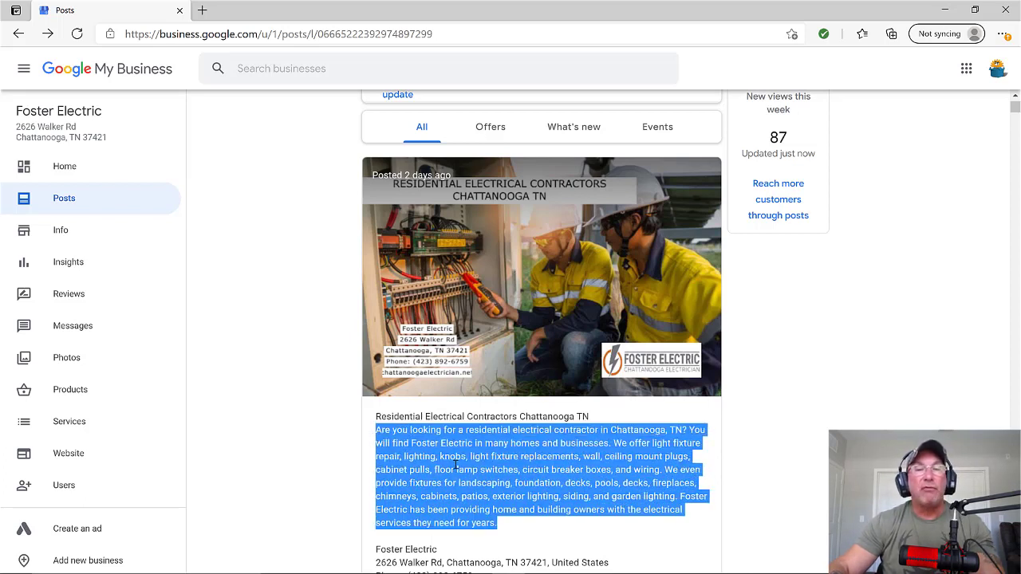
pyautogui.scroll(-1, 476, 479)
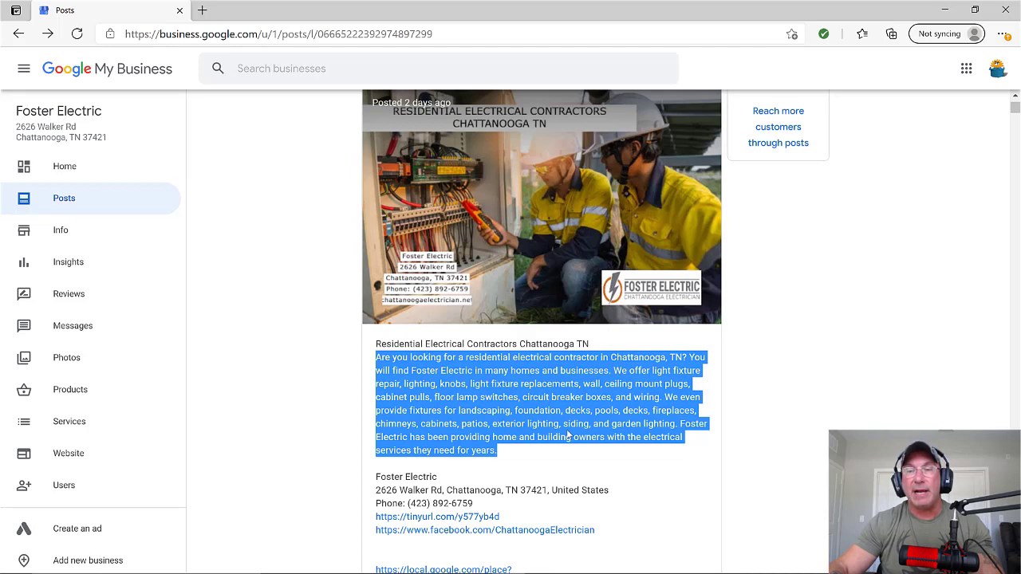
pyautogui.scroll(-1, 568, 435)
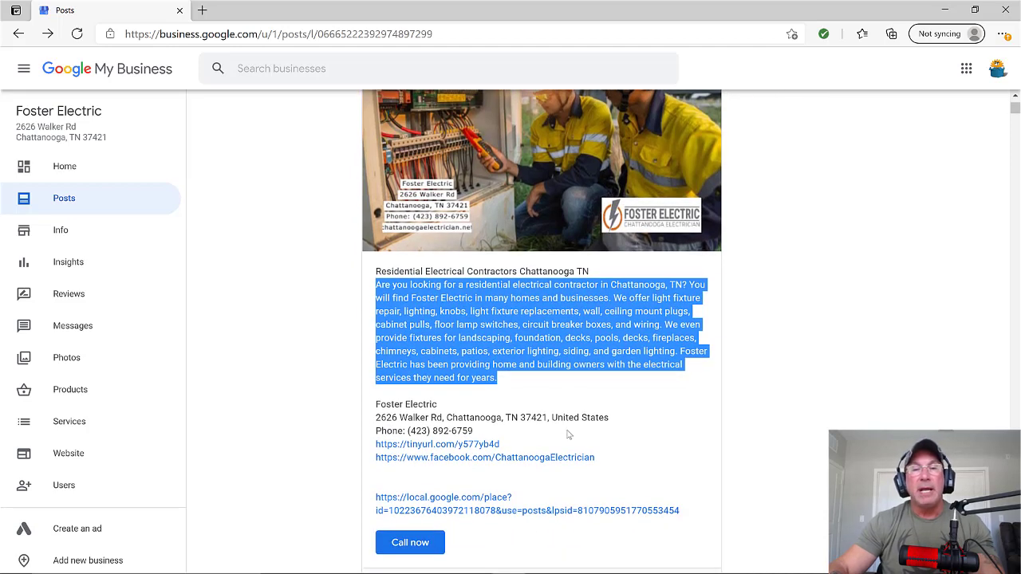
pyautogui.moveTo(473, 431); pyautogui.dragTo(376, 411)
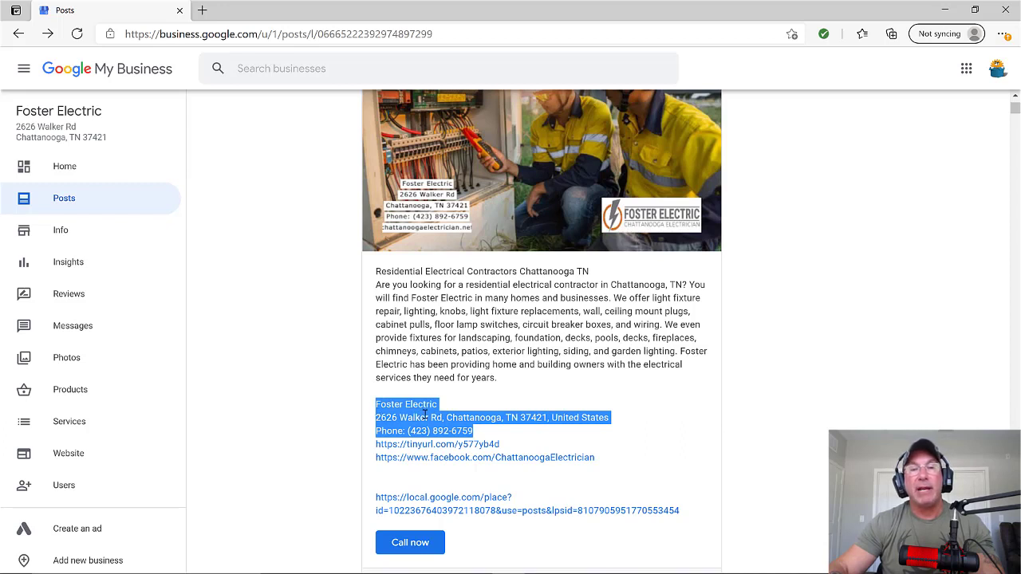
pyautogui.click(477, 408)
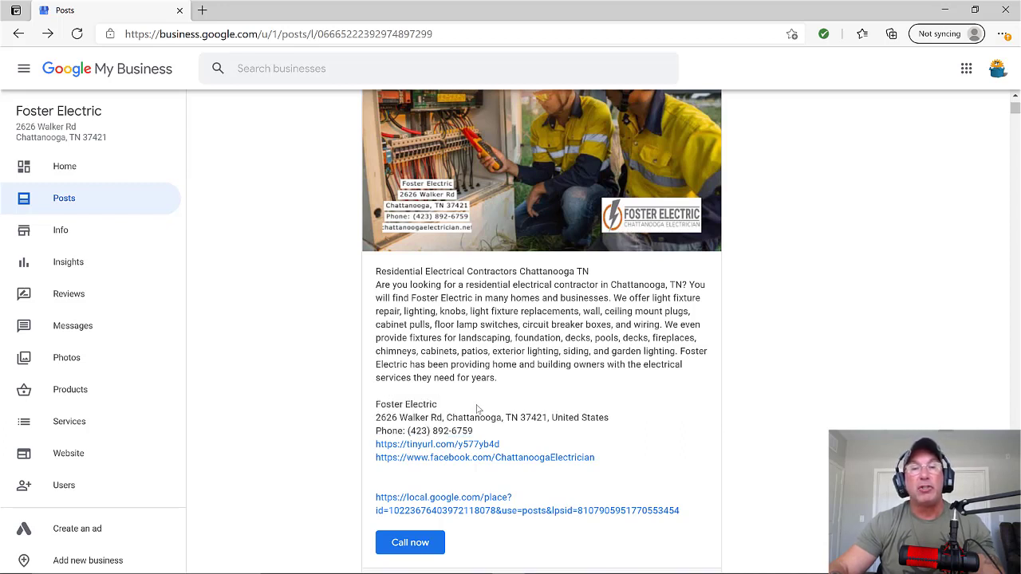
# Check the post's tinyurl website link, then view the post on Google via its local.google.com link.
pyautogui.click(498, 444)
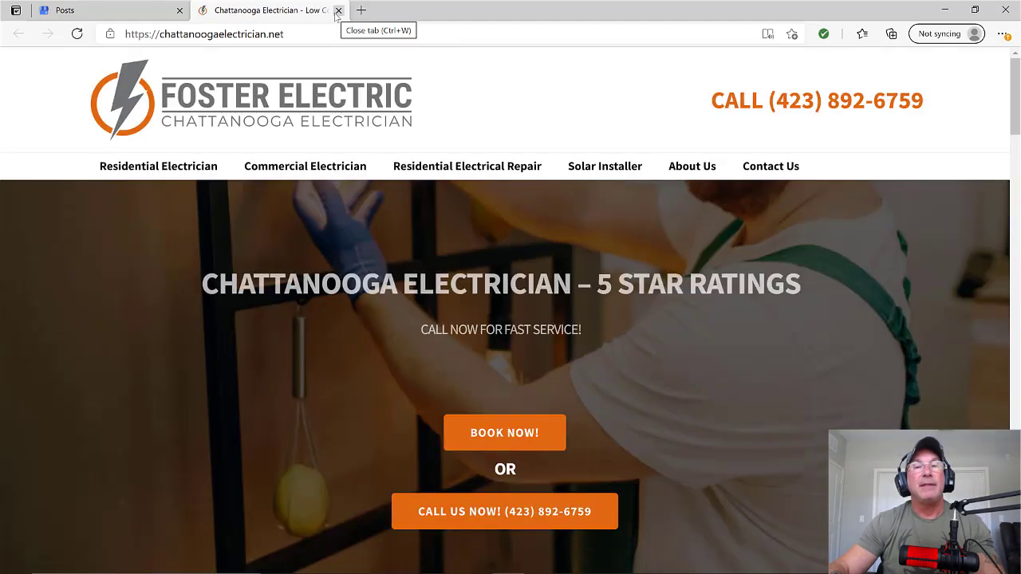
pyautogui.click(338, 11)
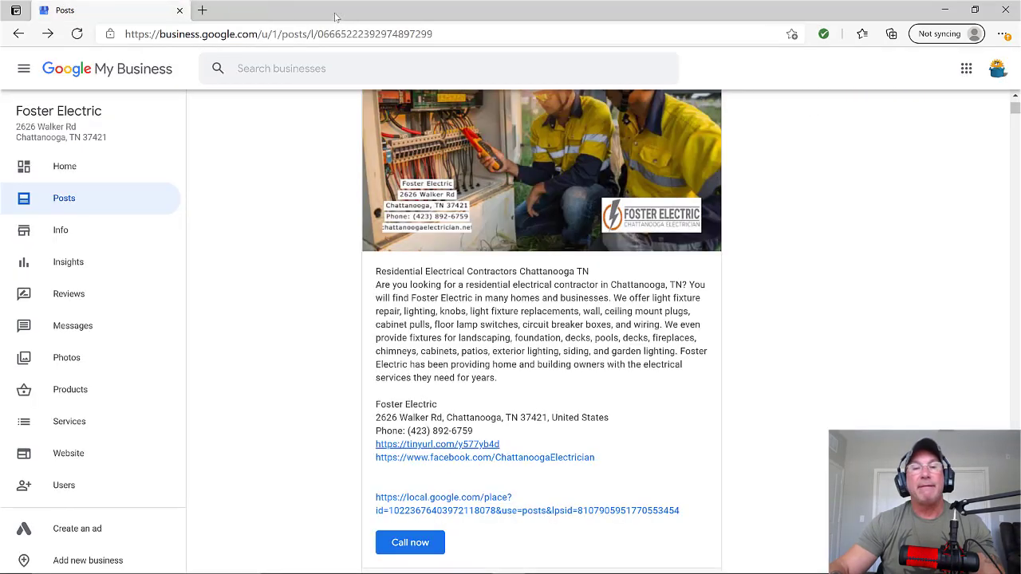
pyautogui.click(492, 508)
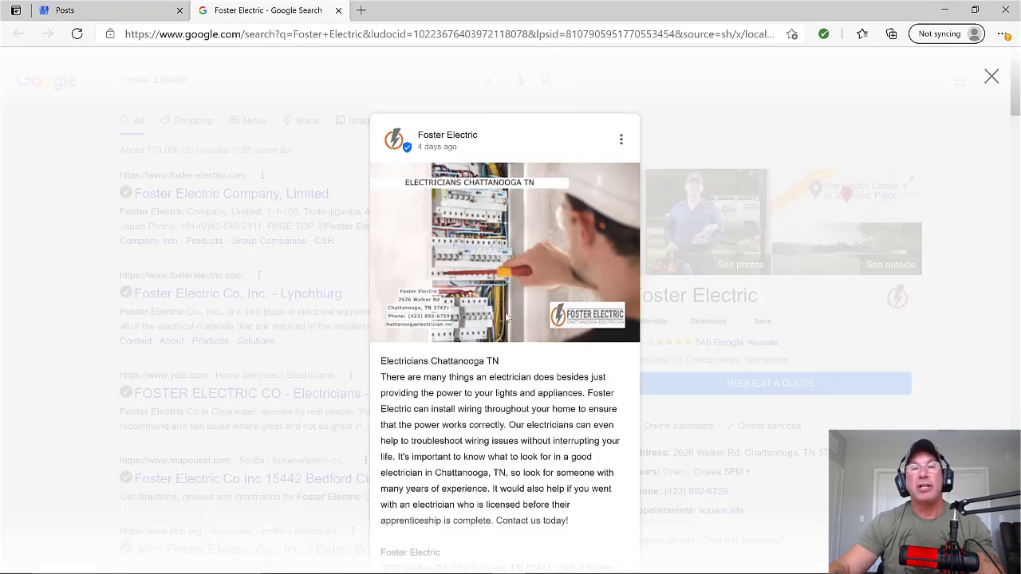
pyautogui.scroll(-1, 667, 333)
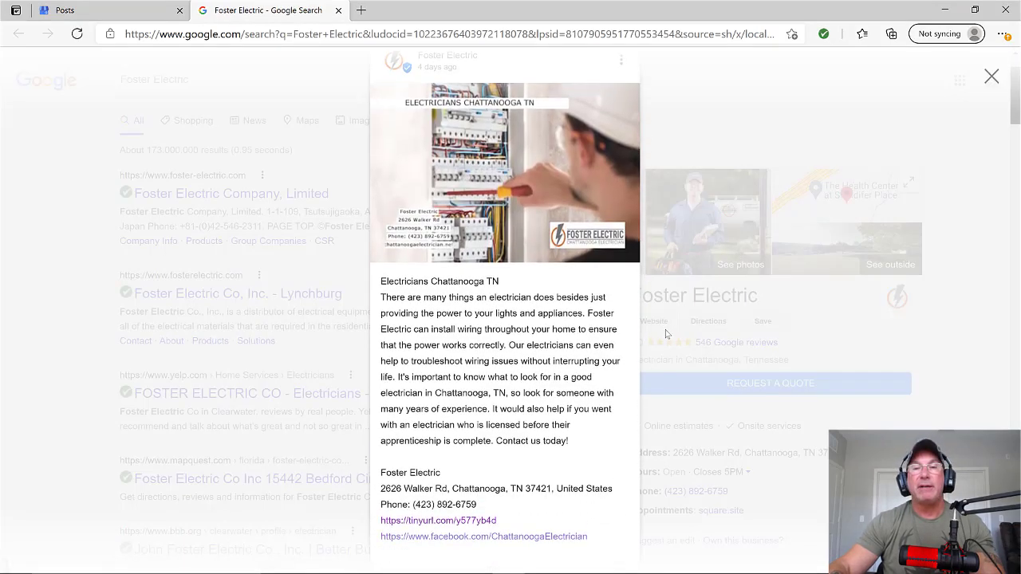
pyautogui.scroll(-3, 666, 329)
pyautogui.scroll(4, 440, 110)
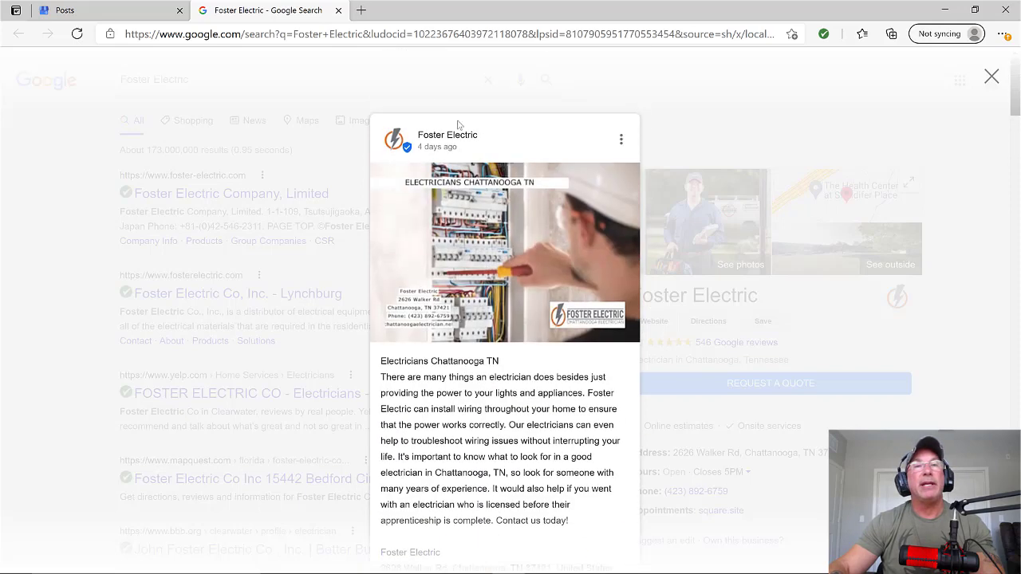
# Close the Google Search tab and scroll the Posts page to the post's 17 views and 0 clicks.
pyautogui.click(339, 11)
pyautogui.scroll(-2, 621, 296)
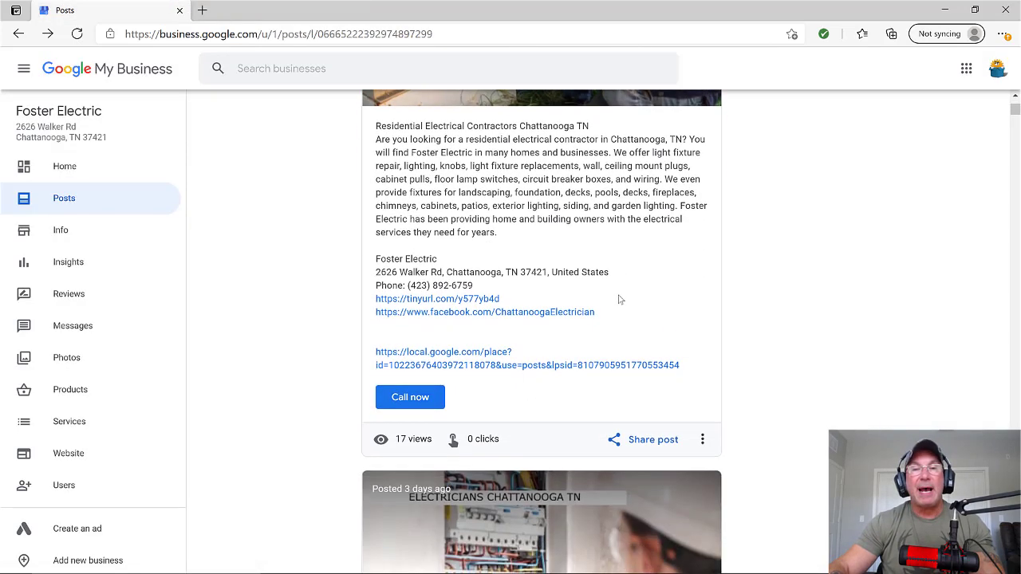
pyautogui.scroll(3, 620, 299)
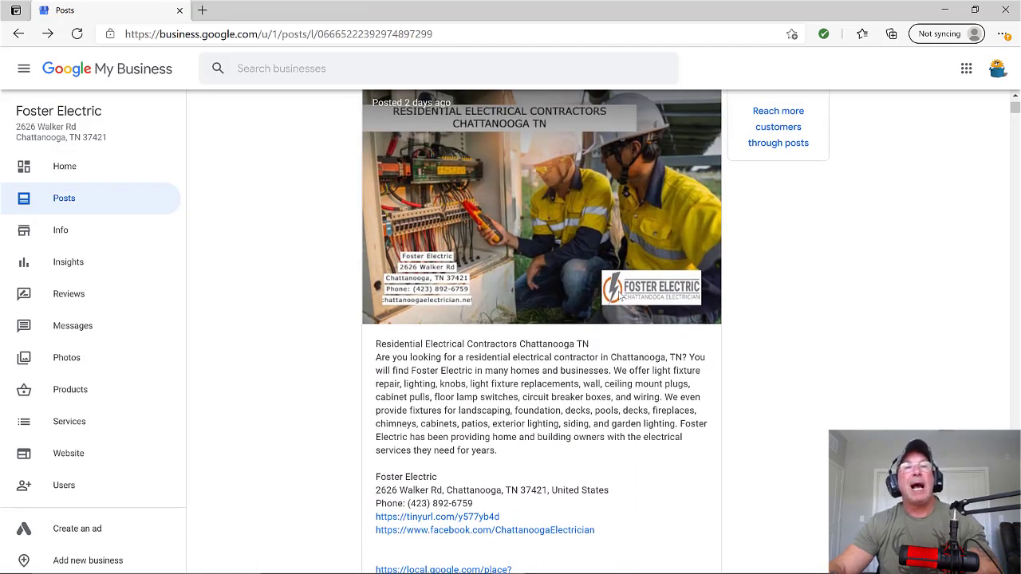
pyautogui.scroll(1, 553, 255)
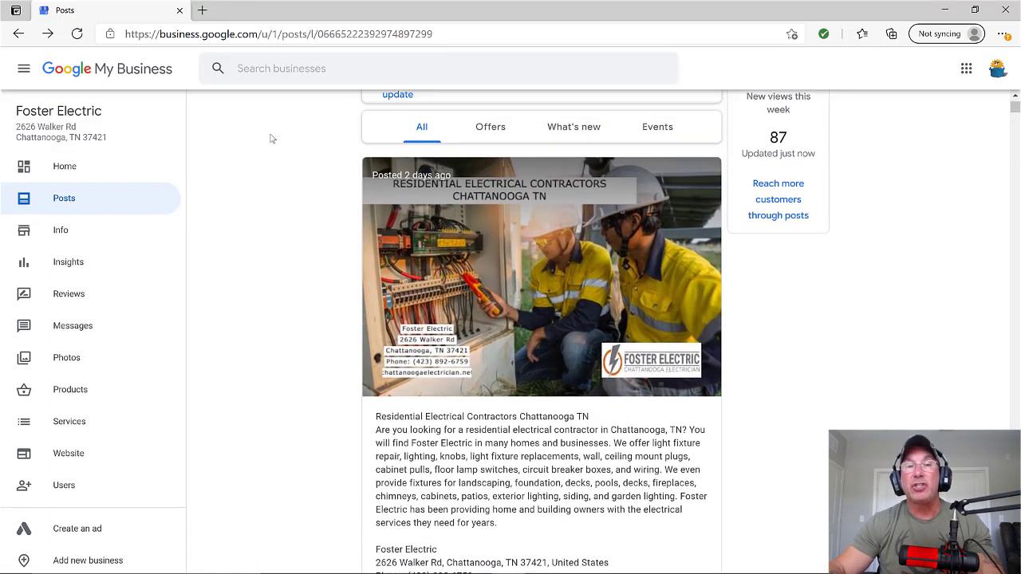
pyautogui.scroll(-2, 788, 474)
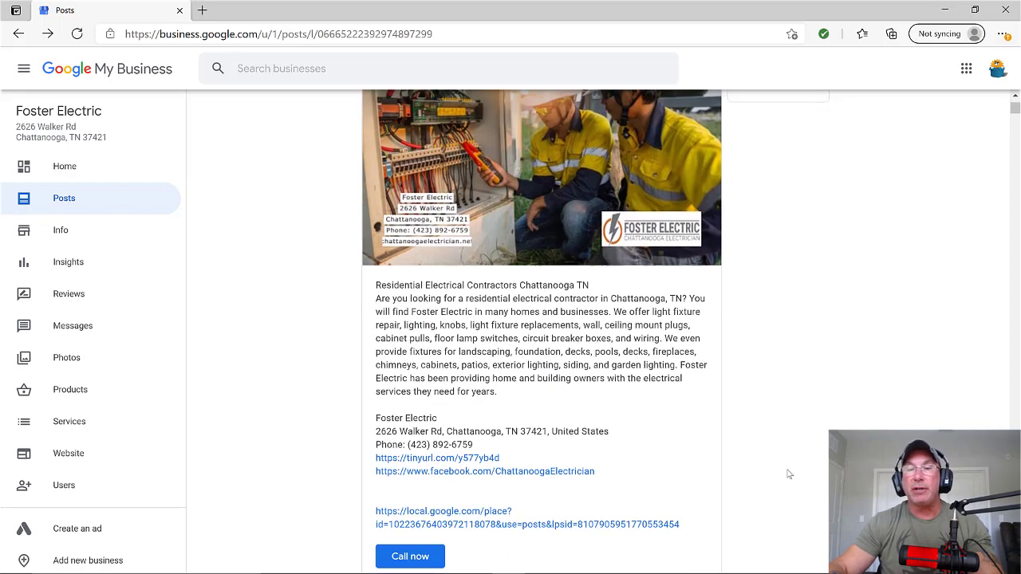
pyautogui.scroll(-2, 788, 474)
pyautogui.scroll(1, 781, 471)
pyautogui.scroll(2, 782, 471)
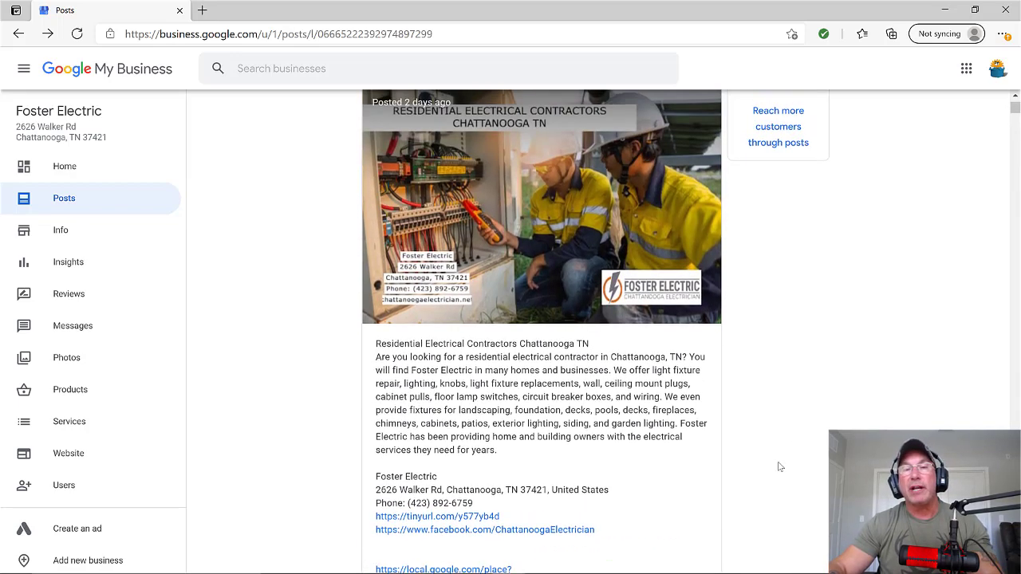
pyautogui.scroll(1, 780, 467)
pyautogui.scroll(-3, 780, 466)
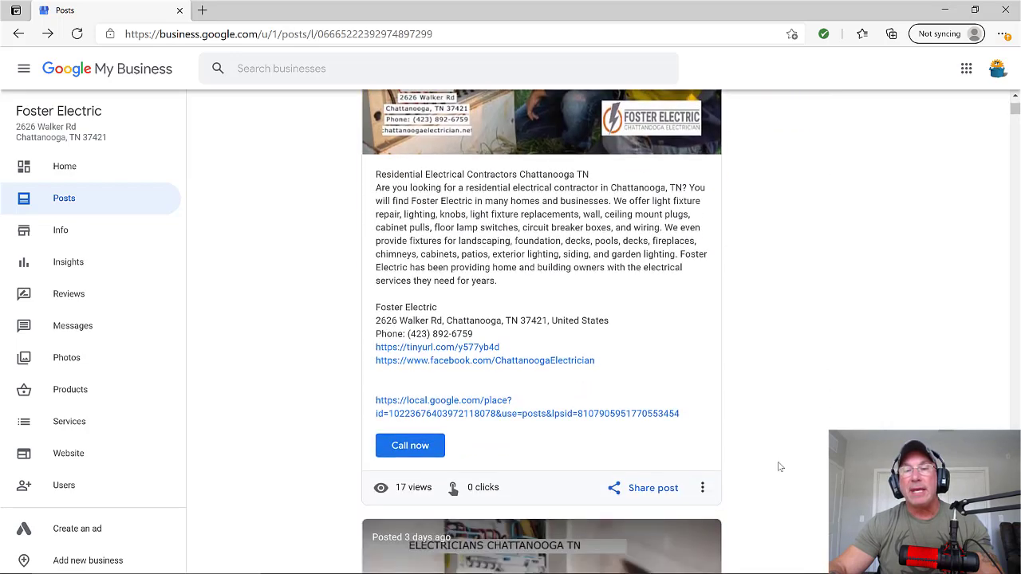
pyautogui.scroll(-1, 780, 467)
pyautogui.scroll(2, 779, 465)
pyautogui.scroll(-2, 766, 459)
pyautogui.scroll(1, 718, 470)
# Open the Share post options for the Foster Electric post.
pyautogui.click(655, 516)
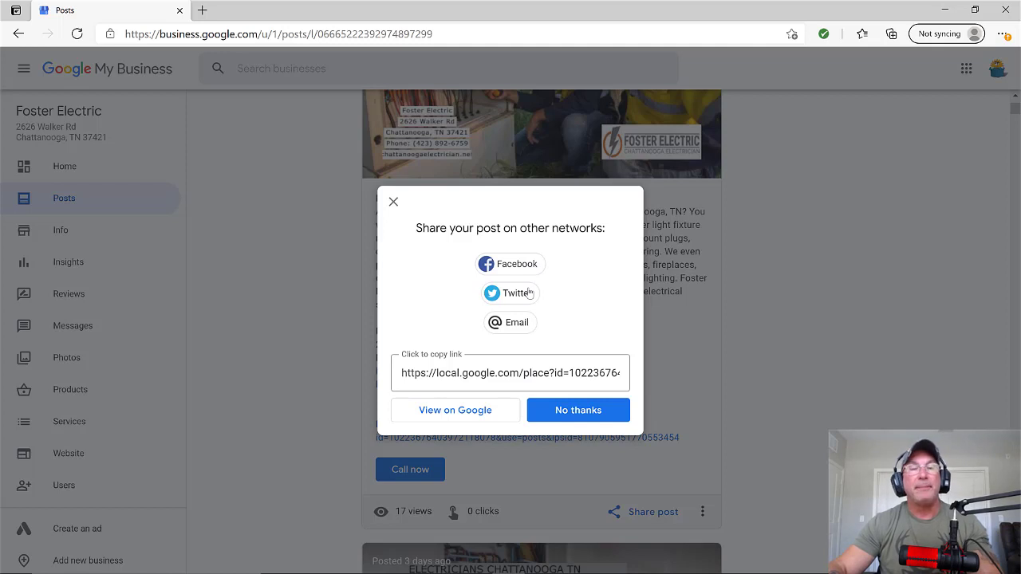
# Switch to the Chrome window's 'foster electric knoxville' search results.
pyautogui.moveTo(514, 567)
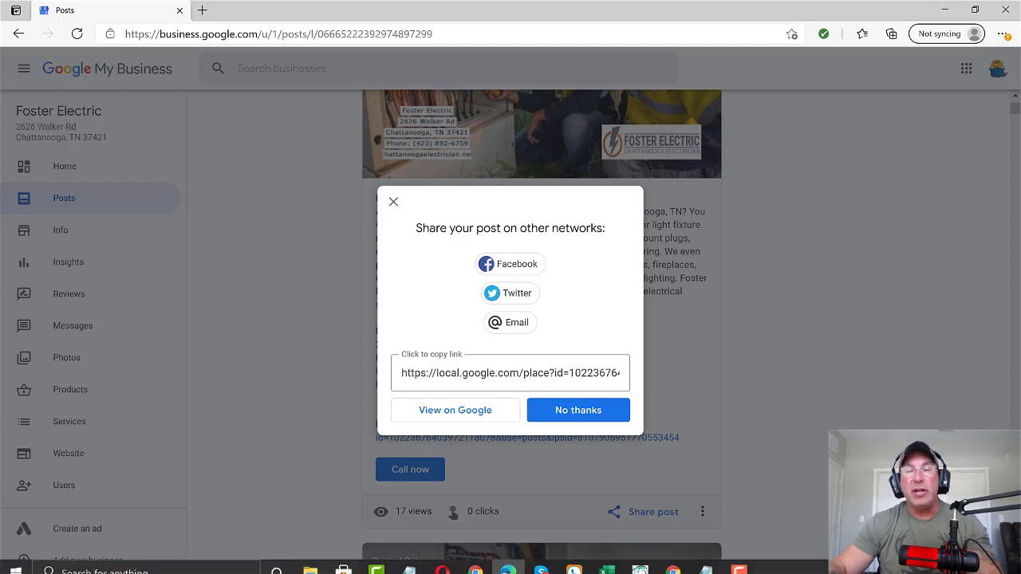
pyautogui.moveTo(473, 564)
pyautogui.click(546, 503)
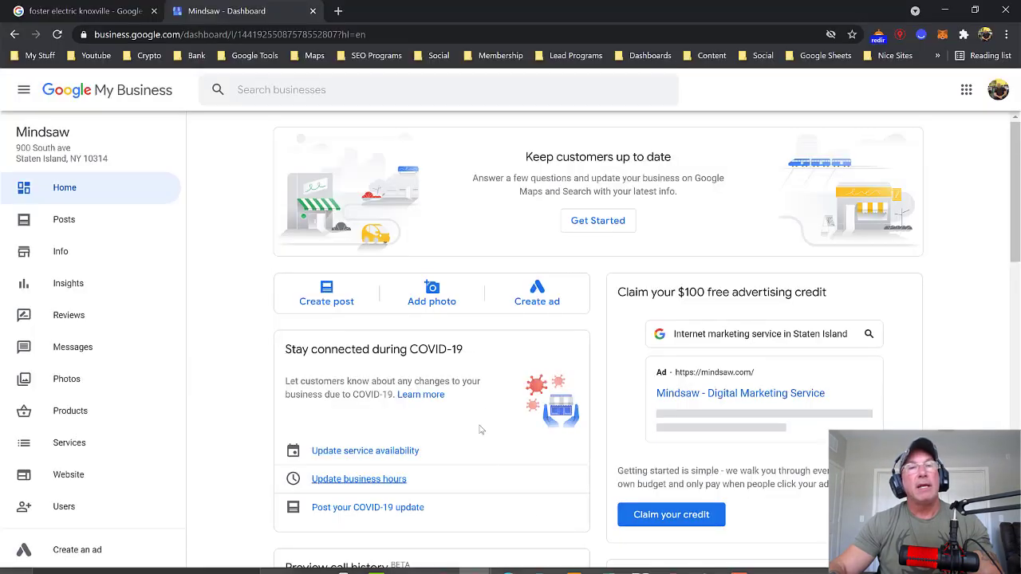
pyautogui.click(79, 11)
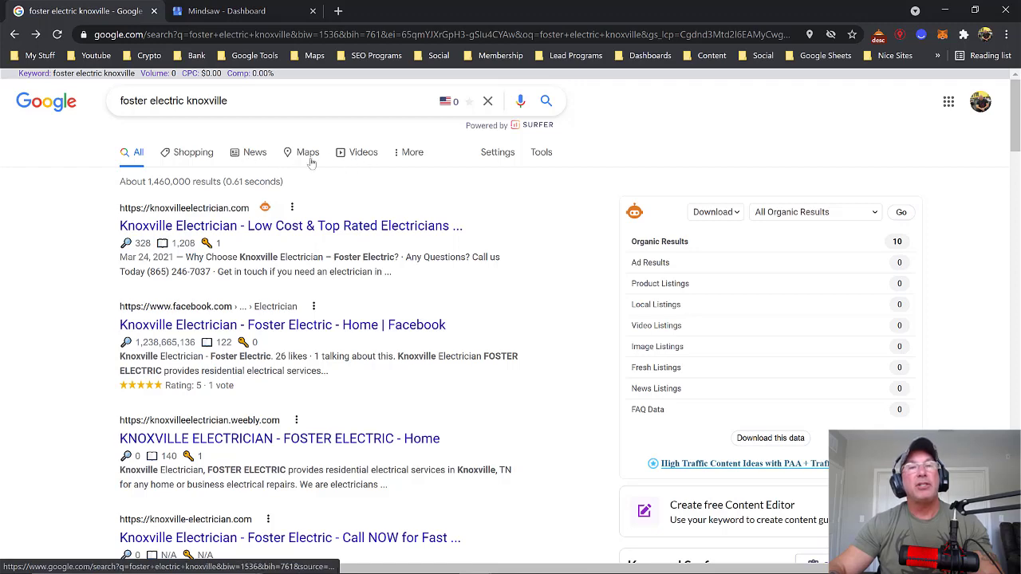
# Show image results for 'foster electric knoxville' via More > Images and scroll through them.
pyautogui.click(404, 154)
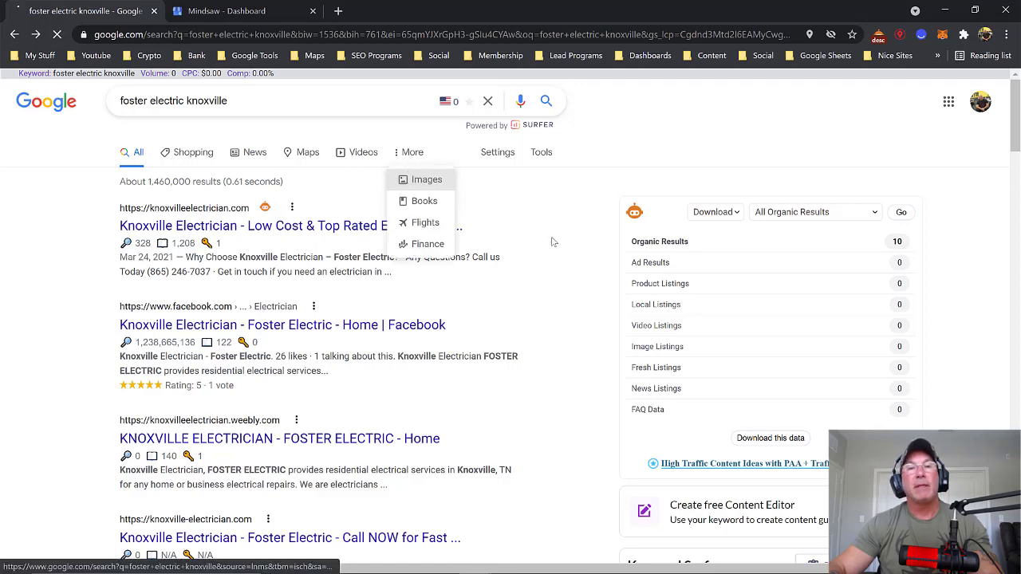
pyautogui.click(411, 177)
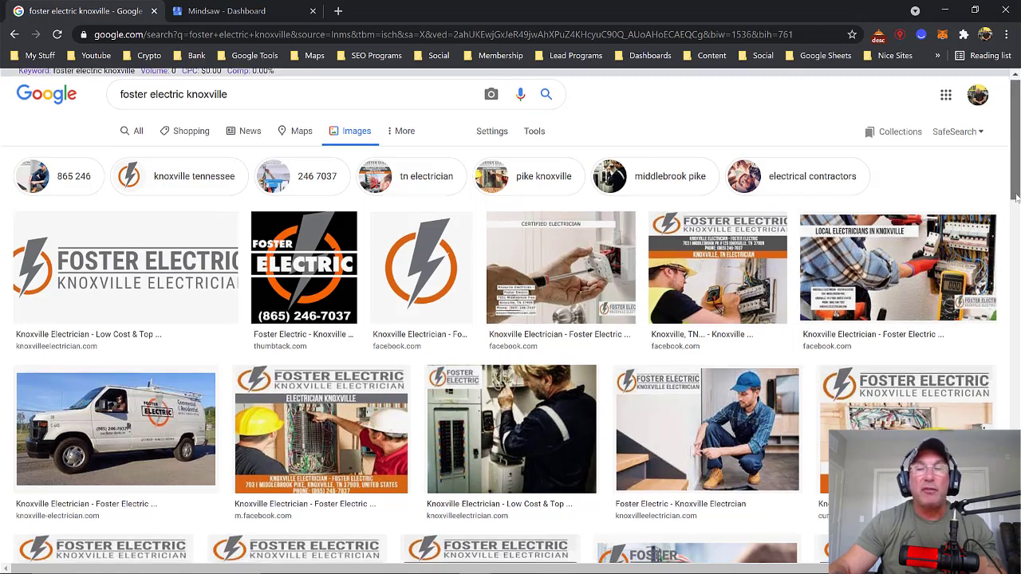
pyautogui.scroll(-2, 1017, 189)
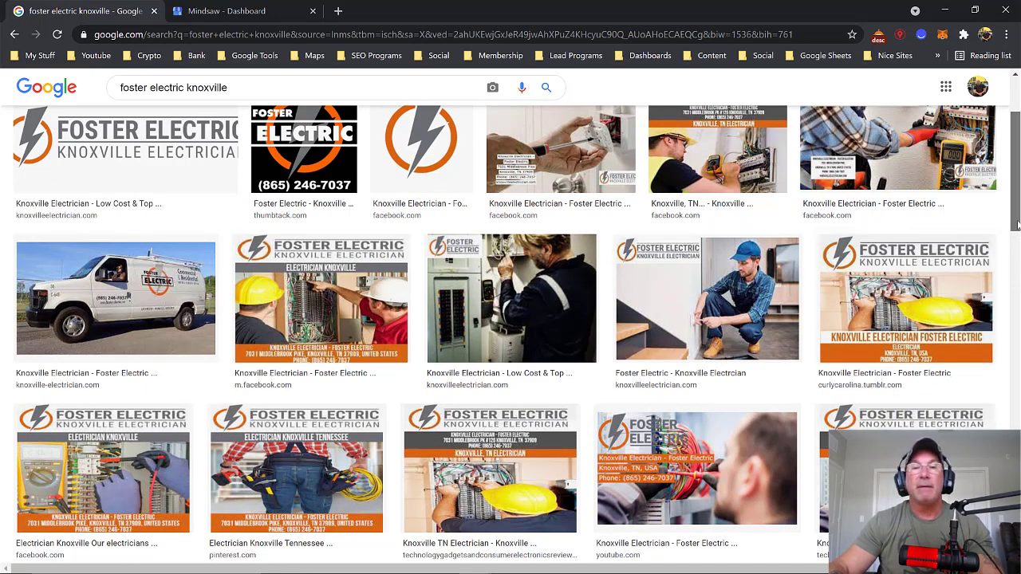
pyautogui.moveTo(1017, 226); pyautogui.dragTo(997, 254)
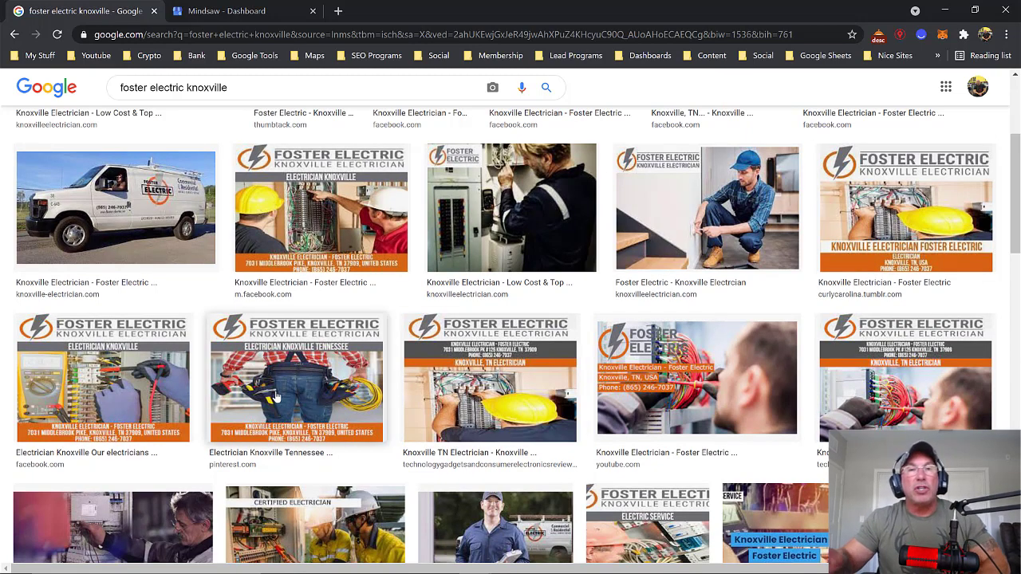
# Back in Edge, close the share dialog and scroll to the top of the Posts page.
pyautogui.moveTo(428, 568)
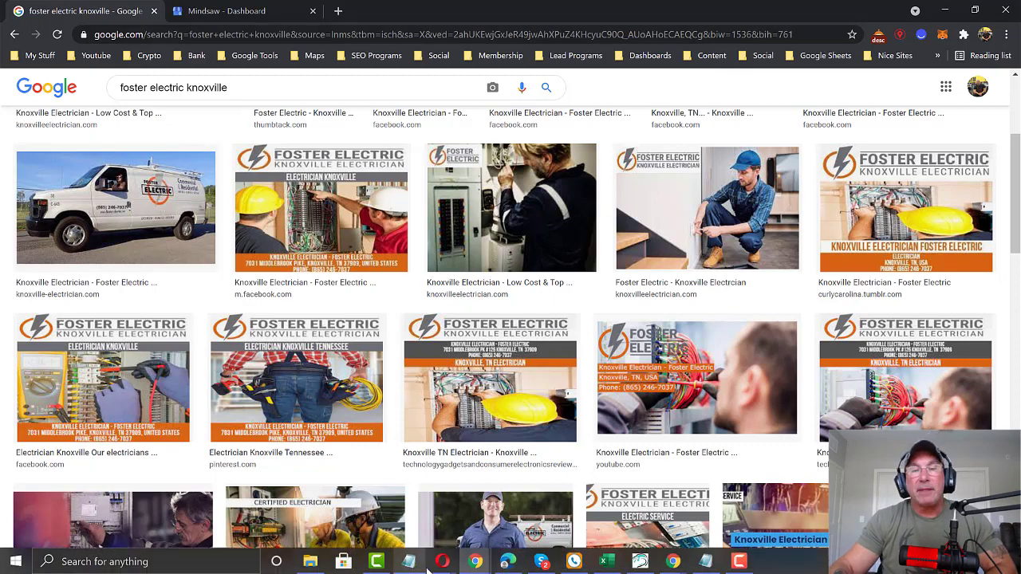
pyautogui.moveTo(508, 563)
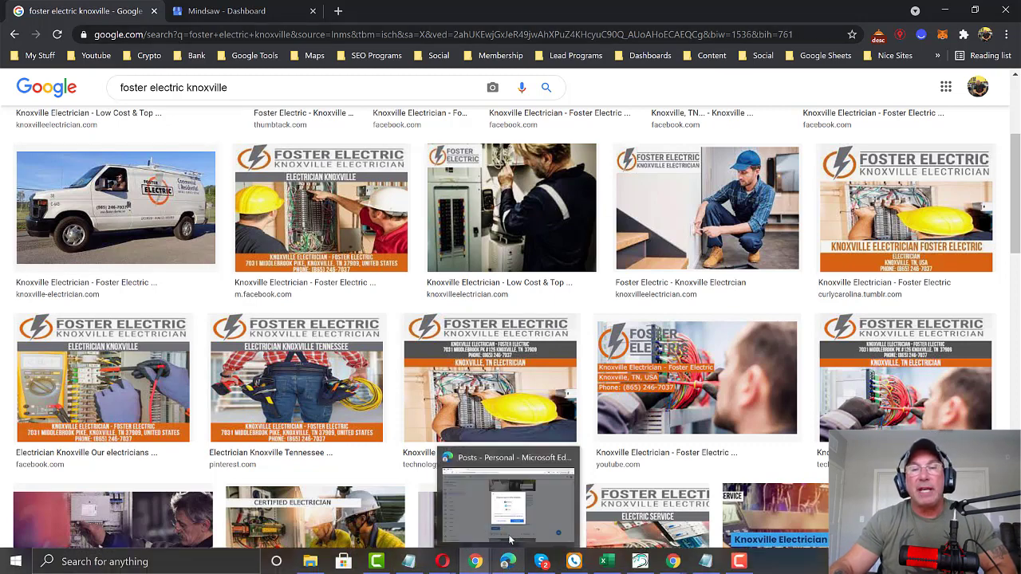
pyautogui.click(511, 539)
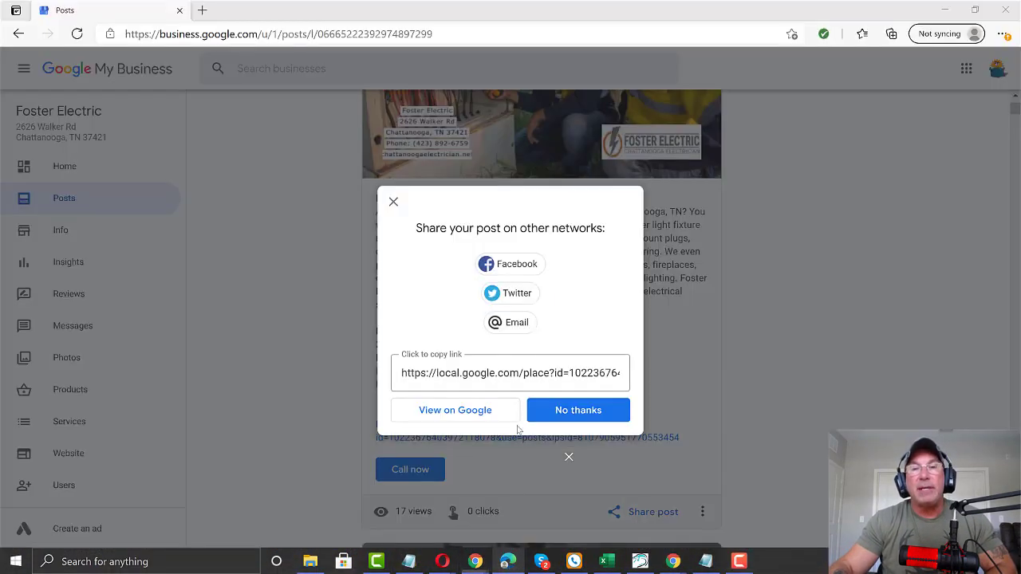
pyautogui.click(393, 204)
pyautogui.scroll(3, 723, 305)
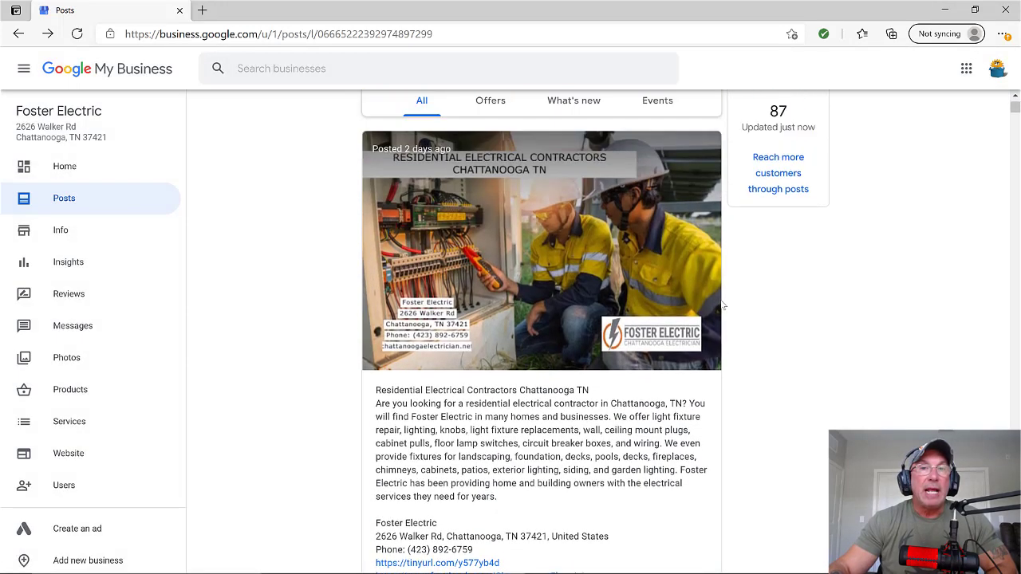
pyautogui.scroll(2, 724, 306)
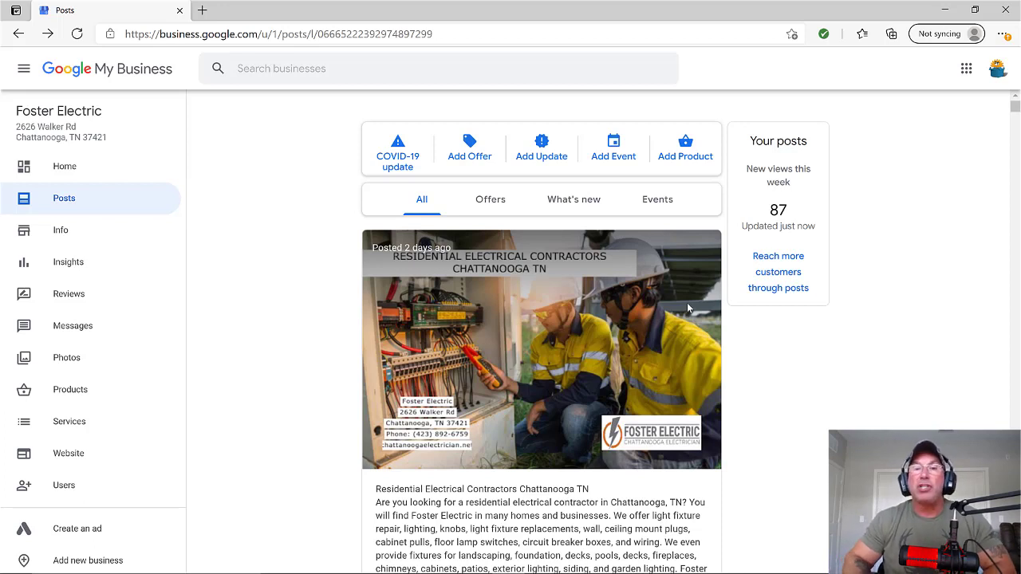
pyautogui.moveTo(478, 565)
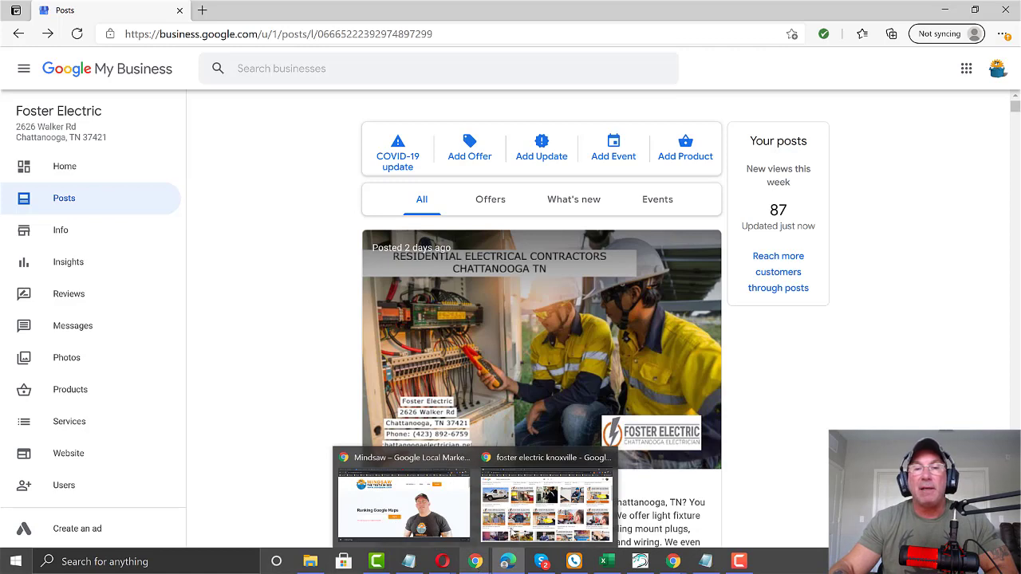
# In Chrome, open gmbcrush.com in a new tab and scroll to its three competitor-audit steps.
pyautogui.click(527, 477)
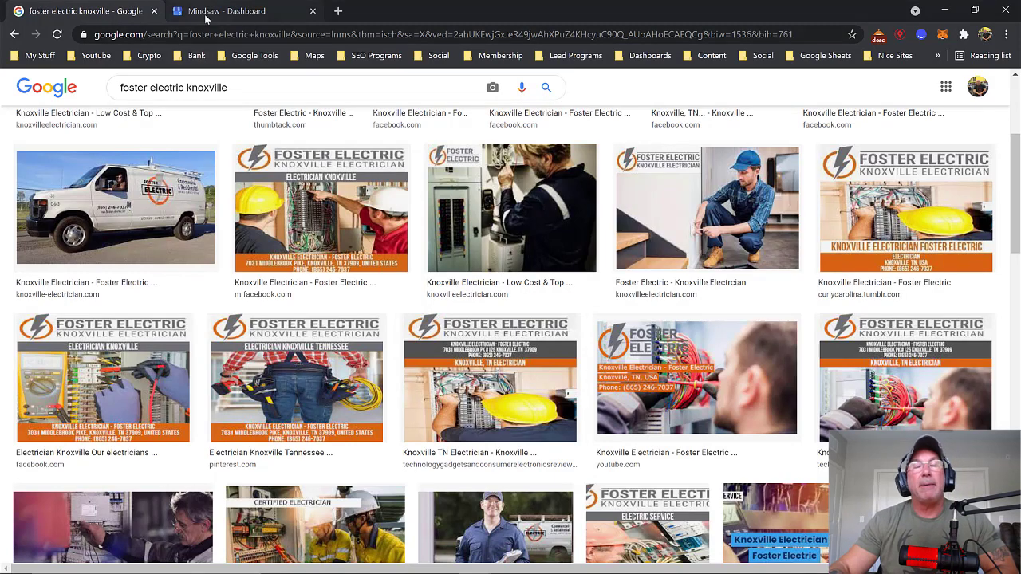
pyautogui.click(338, 11)
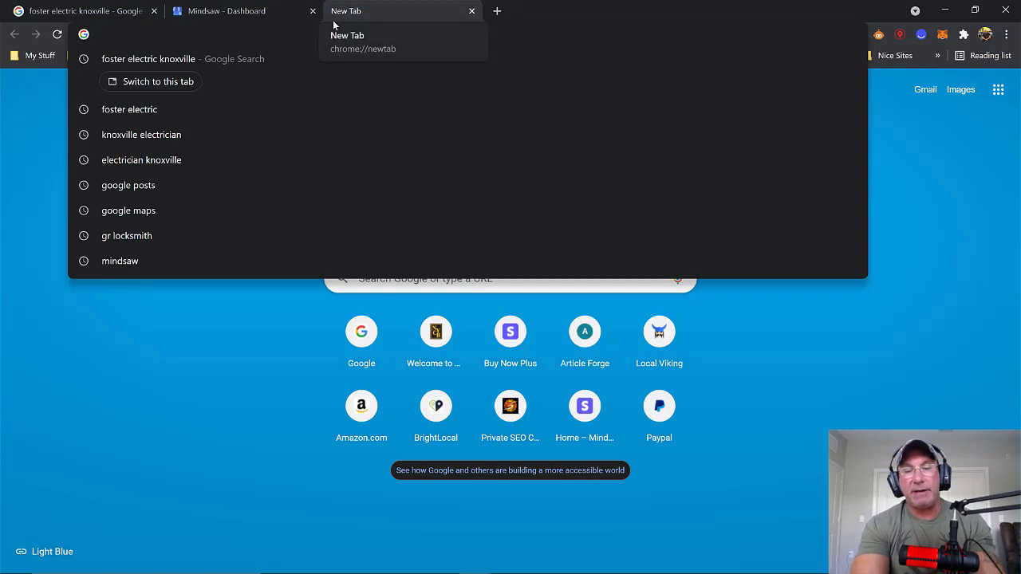
pyautogui.write('gm')
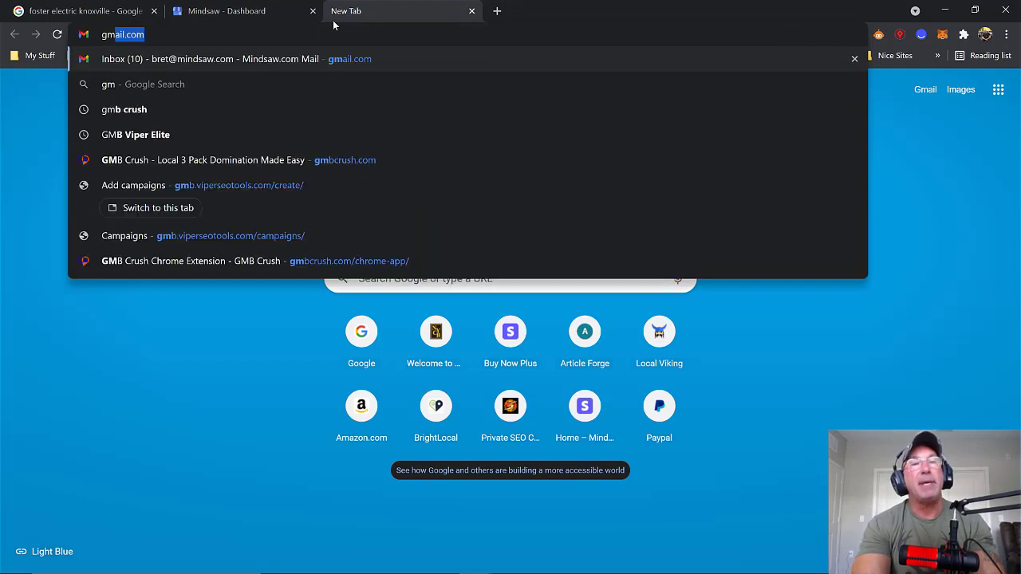
pyautogui.write('b')
pyautogui.press('Return')
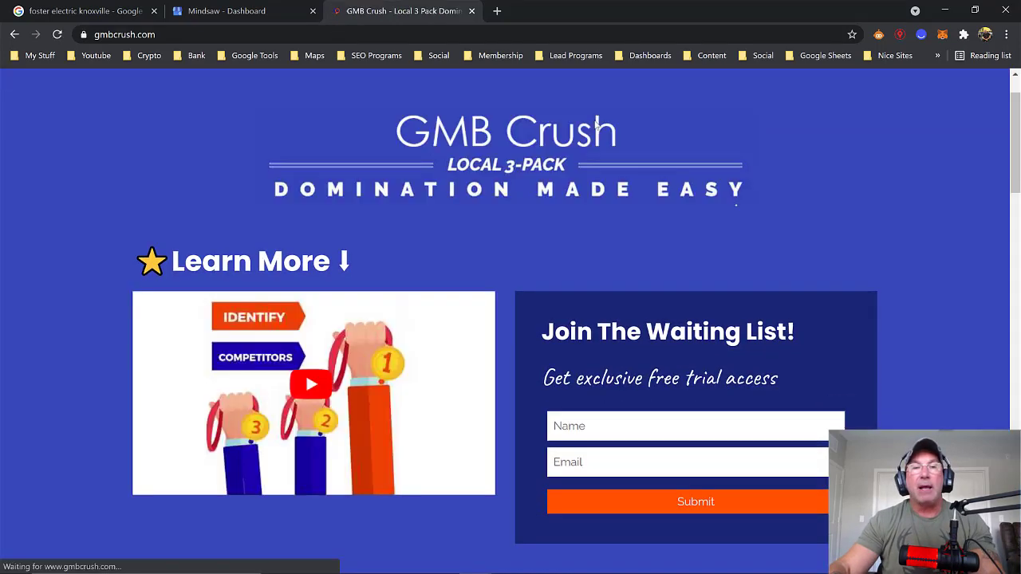
pyautogui.scroll(-3, 595, 124)
pyautogui.scroll(-2, 593, 126)
pyautogui.scroll(-2, 592, 126)
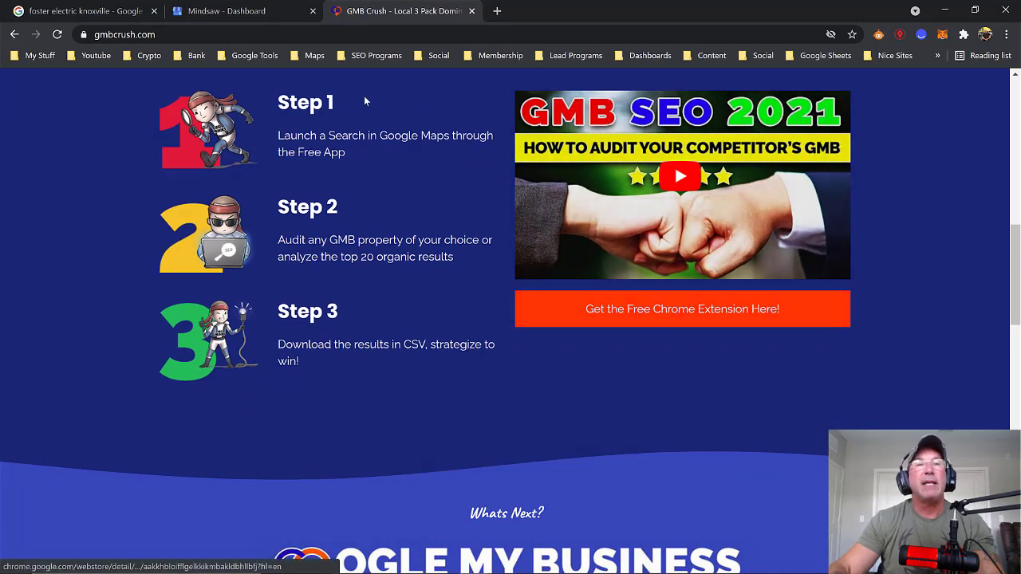
# Change the image search to 'electric knoxville' and show All results instead of images.
pyautogui.click(69, 13)
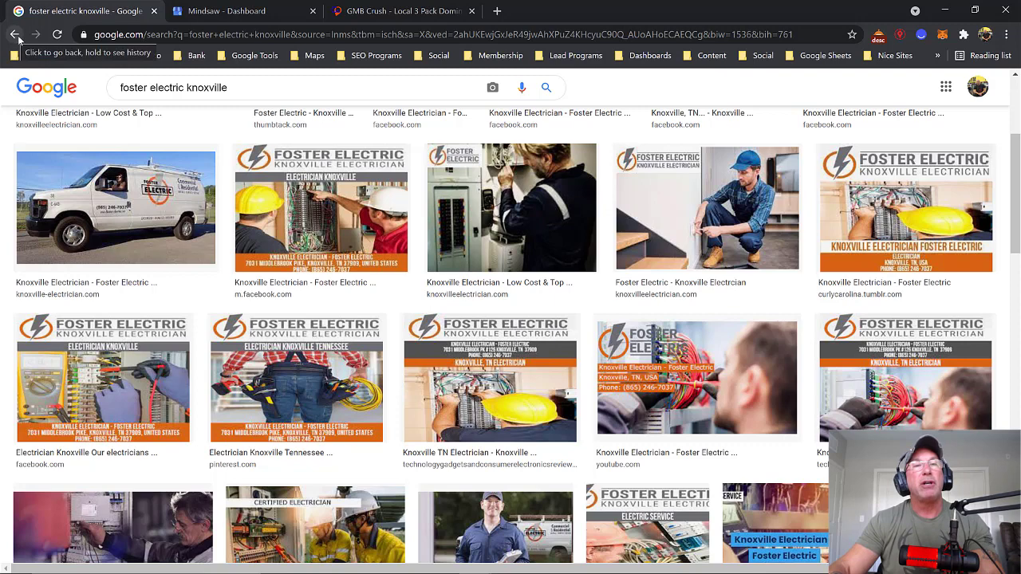
pyautogui.click(150, 87)
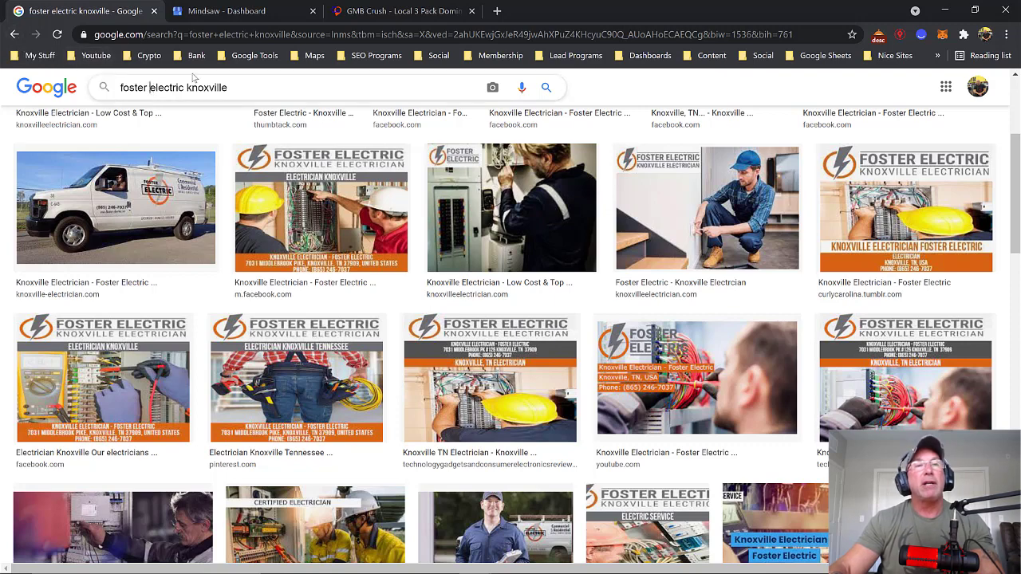
pyautogui.press('BackSpace')
pyautogui.press('BackSpace')
pyautogui.press('BackSpace')
pyautogui.press('BackSpace')
pyautogui.press('BackSpace')
pyautogui.press('BackSpace')
pyautogui.press('BackSpace')
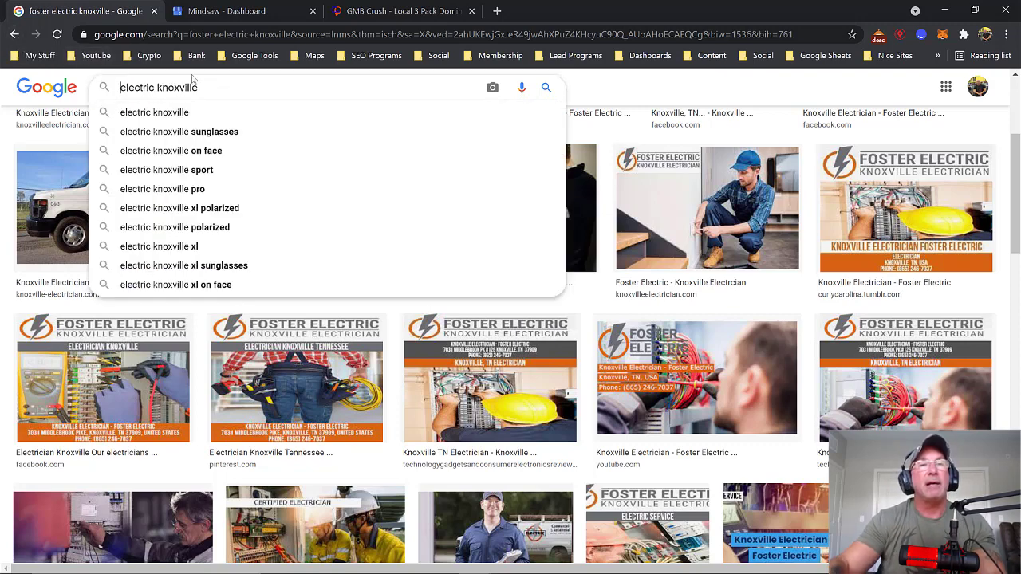
pyautogui.click(546, 87)
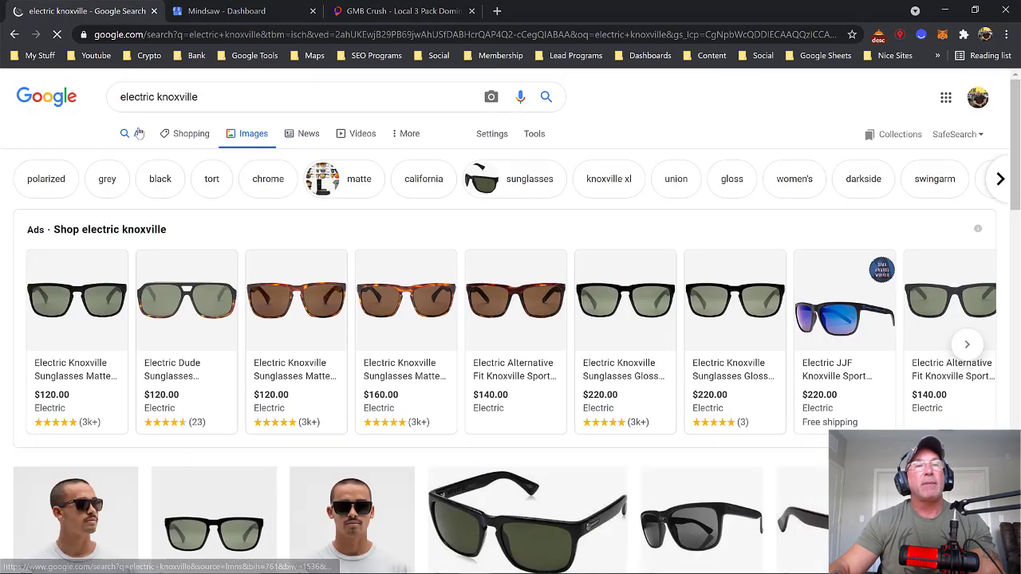
pyautogui.click(138, 133)
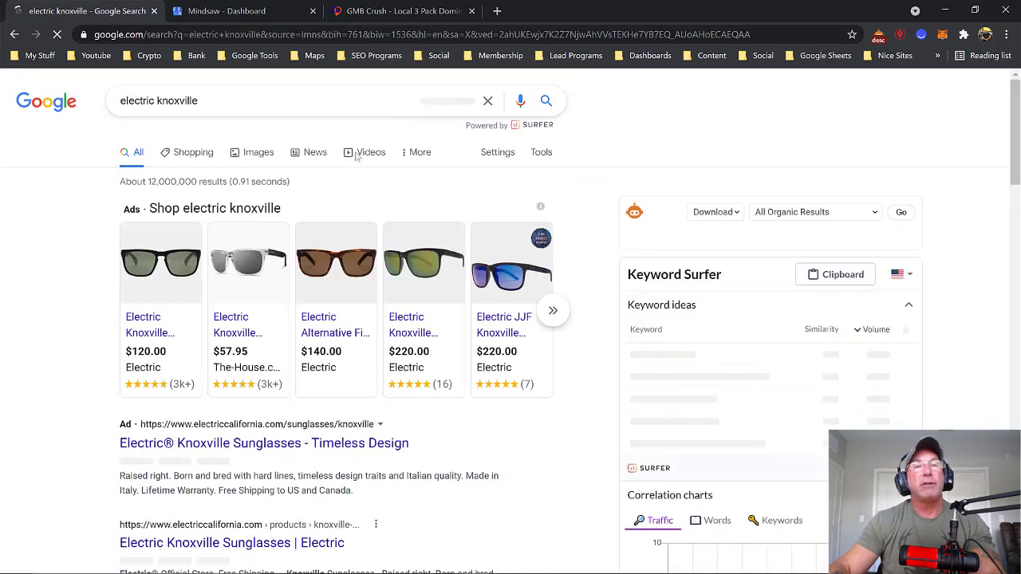
# Search 'electrician knoxville' and scroll to the local map pack listings.
pyautogui.click(153, 100)
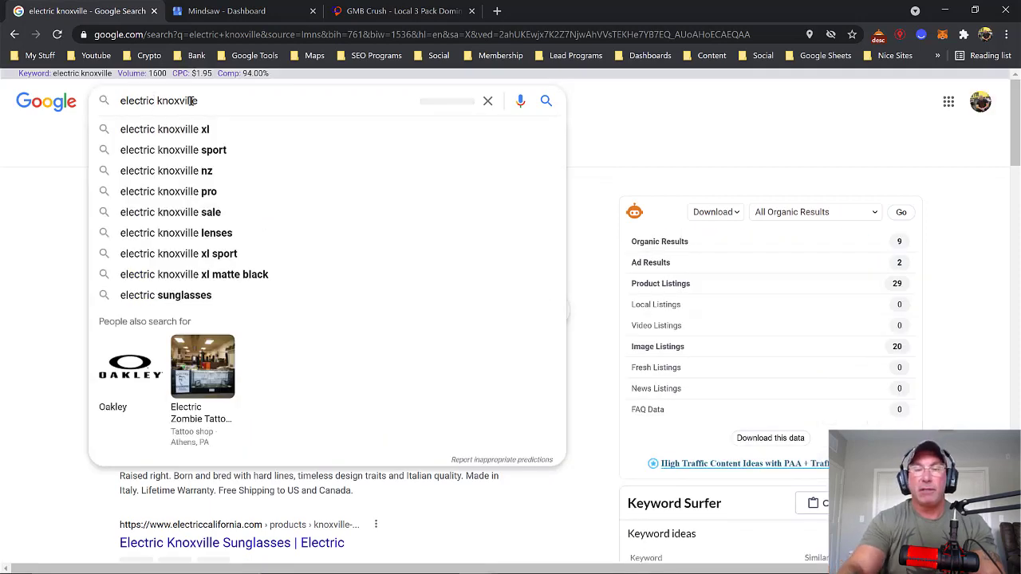
pyautogui.write('ian')
pyautogui.press('Return')
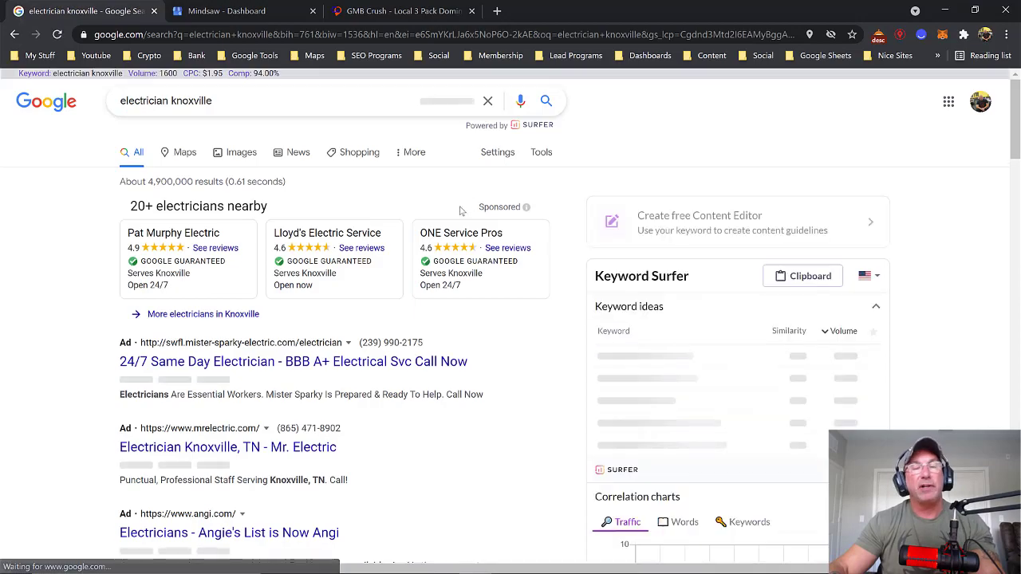
pyautogui.scroll(-1, 461, 210)
pyautogui.scroll(-5, 462, 209)
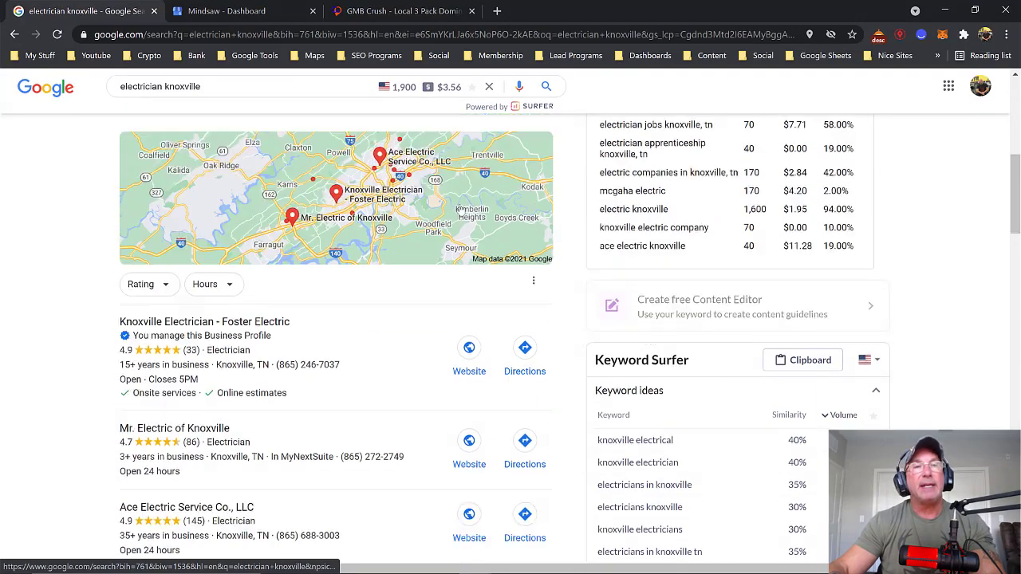
pyautogui.scroll(2, 460, 209)
pyautogui.scroll(-4, 460, 209)
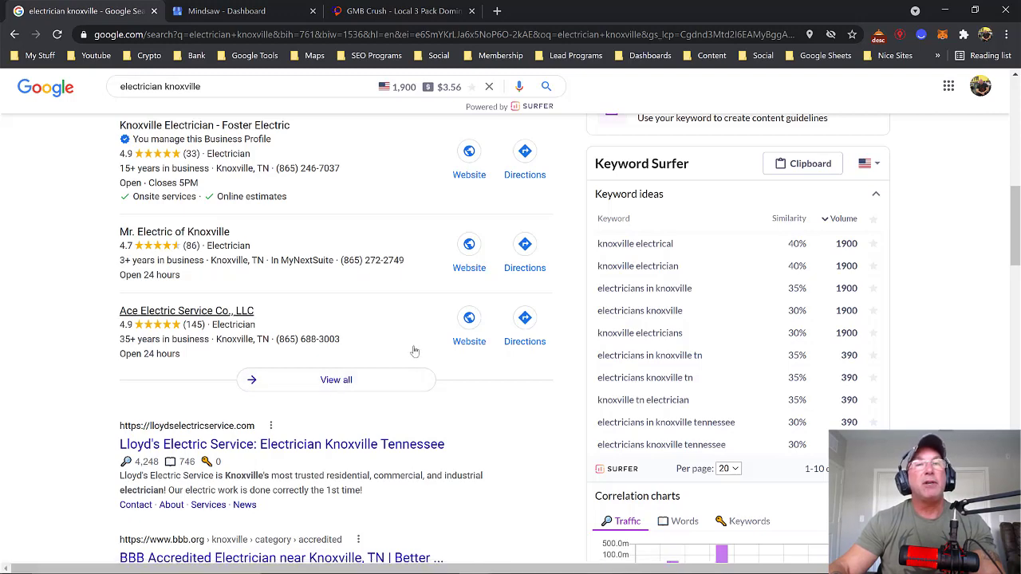
# Open the full local results list and bring up Mr. Electric of Knoxville's details.
pyautogui.click(342, 385)
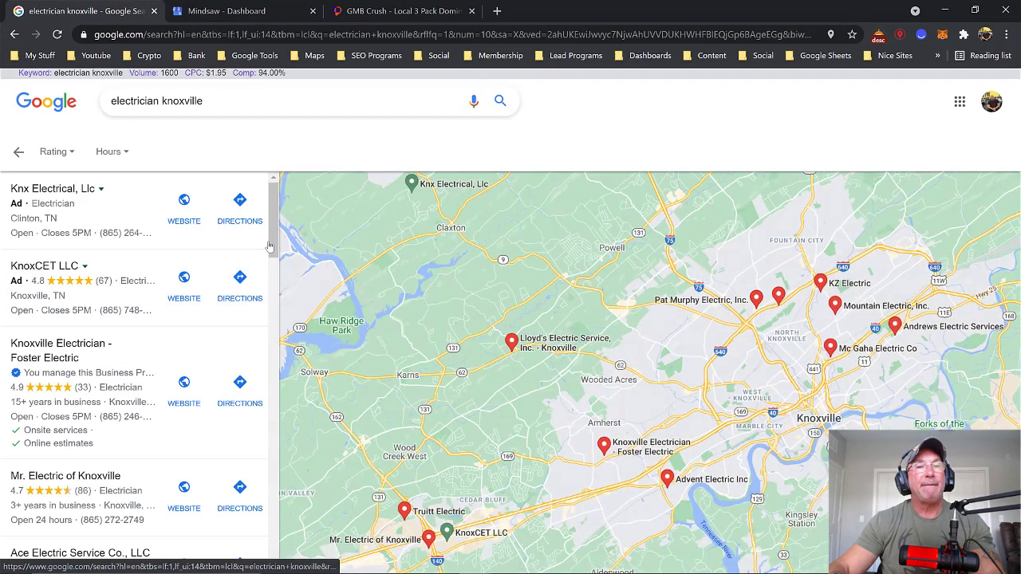
pyautogui.moveTo(271, 247); pyautogui.dragTo(273, 275)
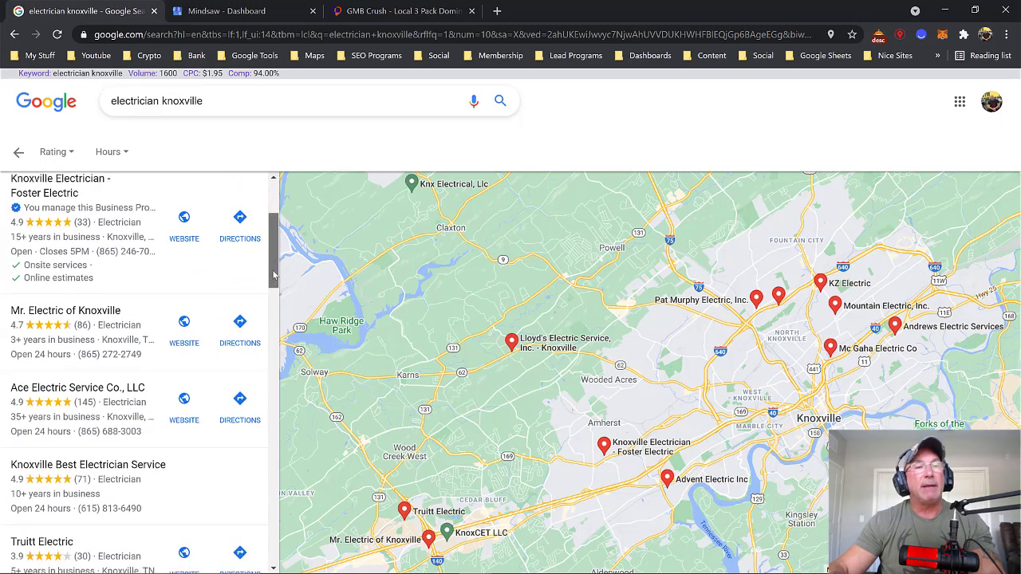
pyautogui.click(111, 314)
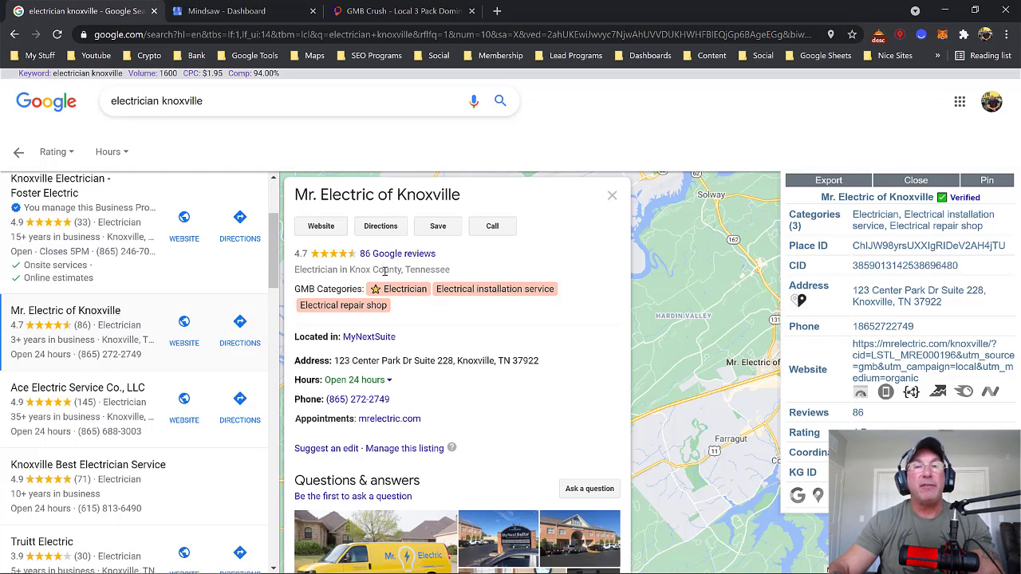
# Copy the business name 'Mr. Electric of Knoxville' and close the details panel.
pyautogui.moveTo(387, 289)
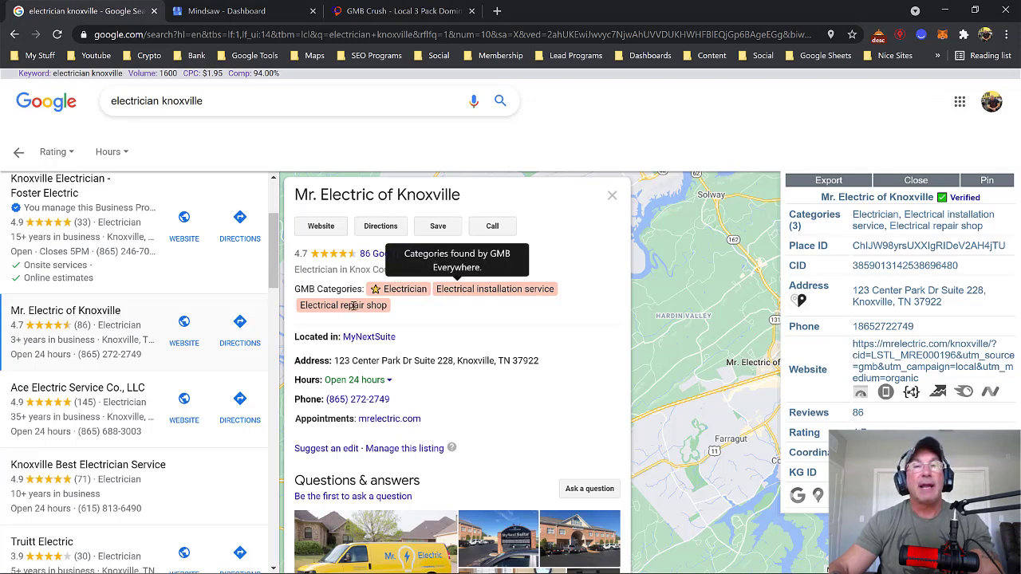
pyautogui.scroll(2, 260, 184)
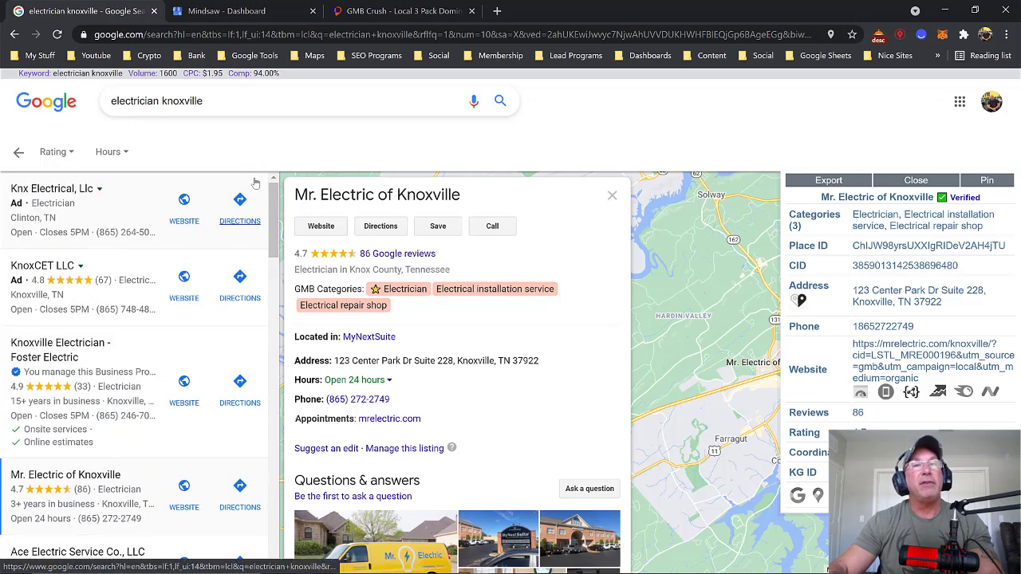
pyautogui.moveTo(466, 199); pyautogui.dragTo(297, 195)
pyautogui.rightClick(307, 196)
pyautogui.click(336, 208)
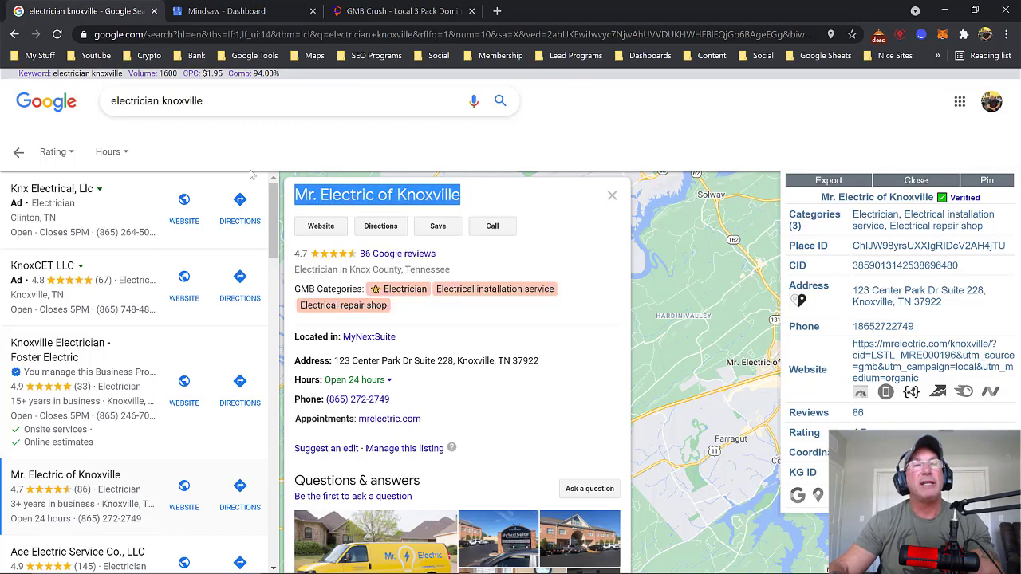
pyautogui.click(16, 35)
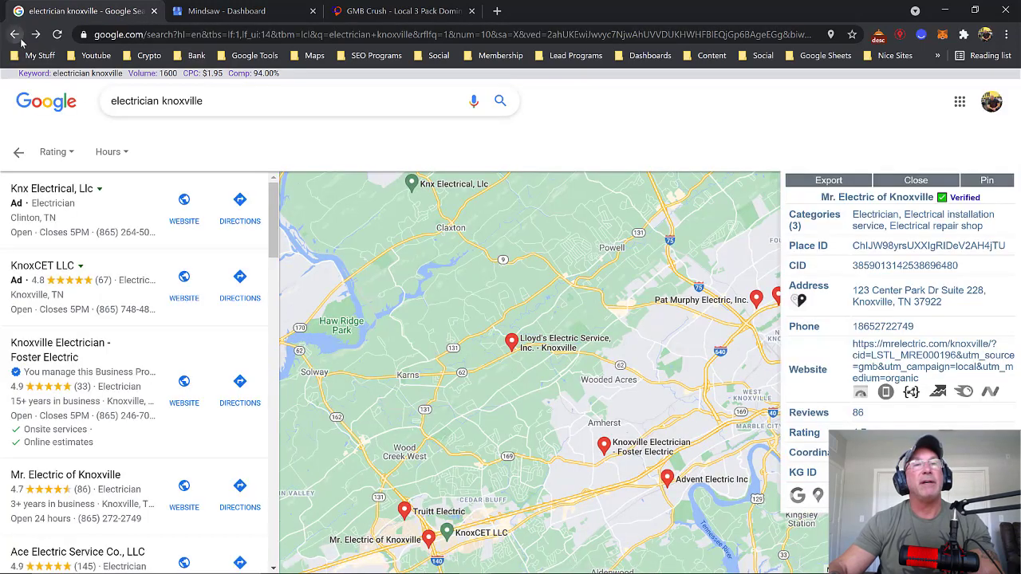
# Open Mr. Electric of Knoxville's place page from the 'electrician knoxville' Maps results.
pyautogui.click(16, 35)
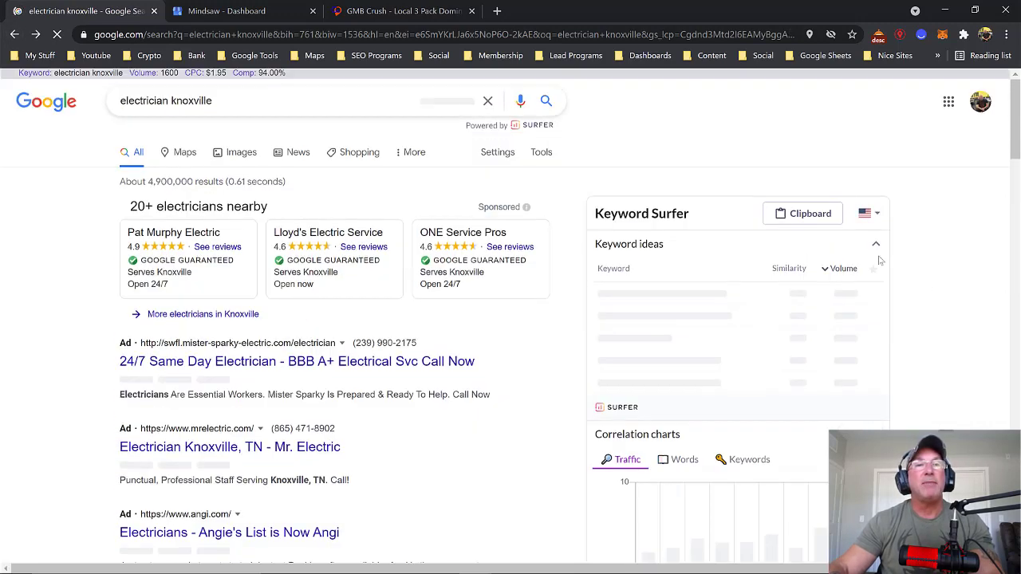
pyautogui.click(193, 158)
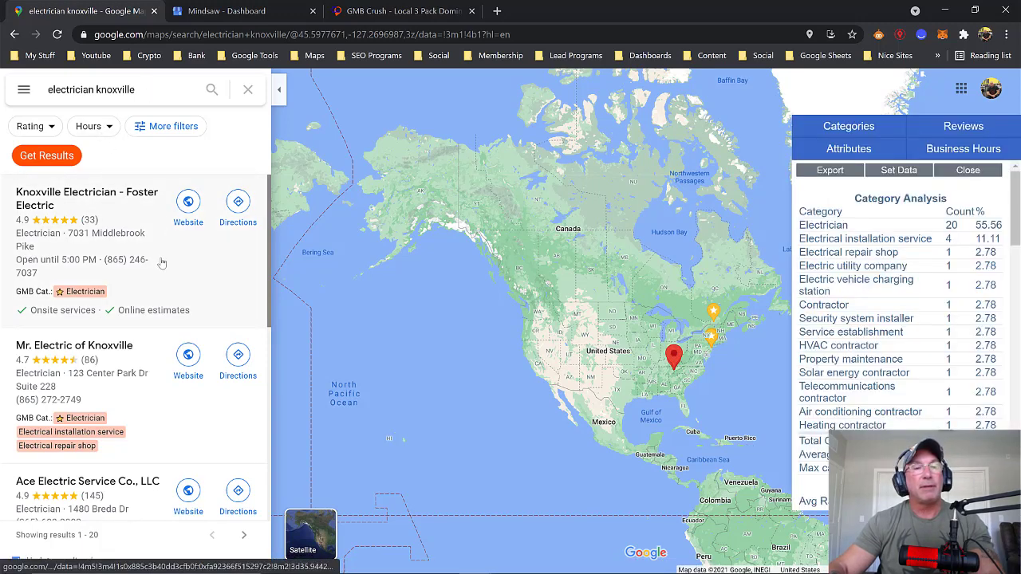
pyautogui.click(104, 349)
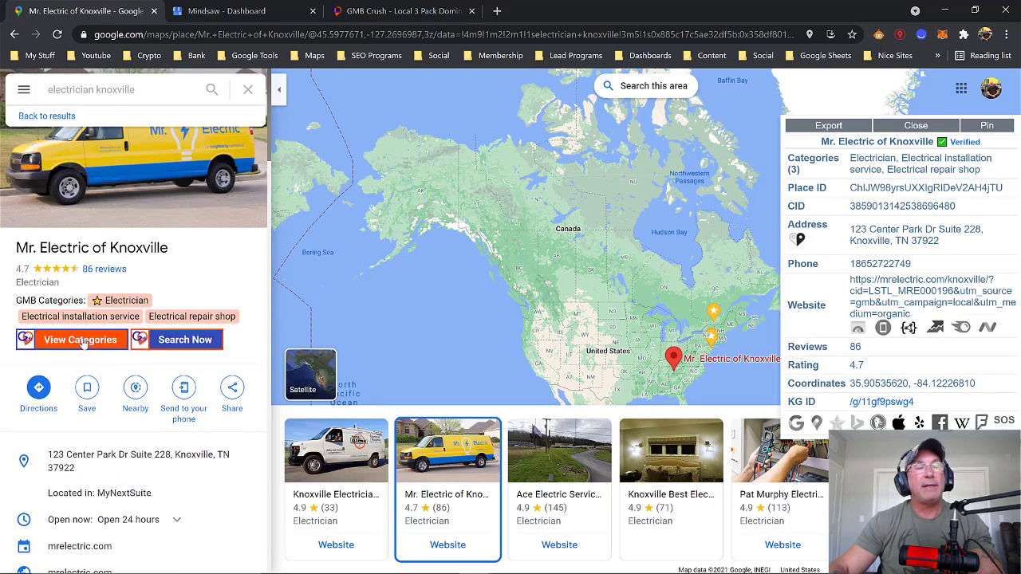
# Run GMB Crush on Mr. Electric's listing and scroll its latest posts, reaching 30 posts.
pyautogui.click(232, 388)
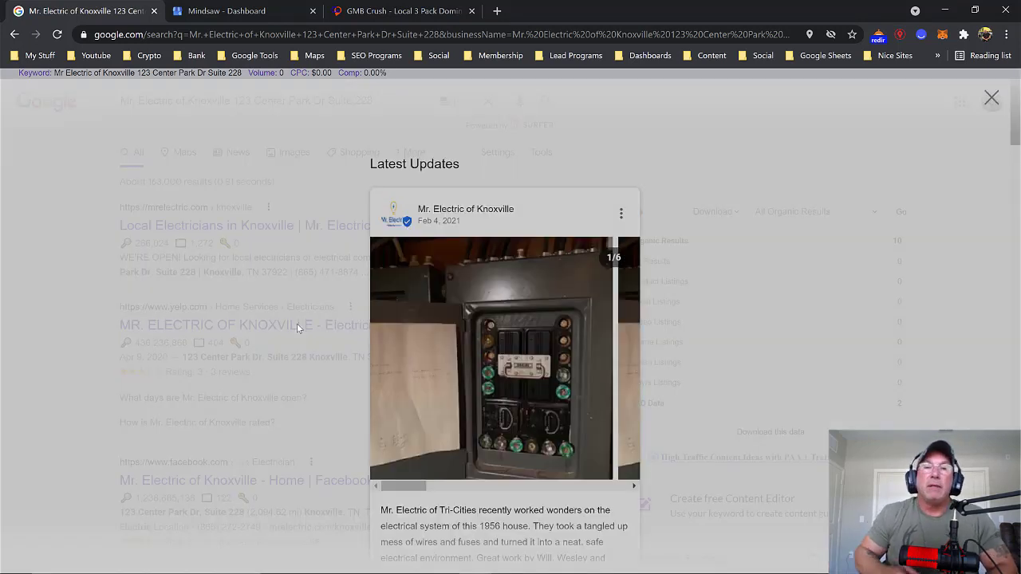
pyautogui.scroll(-10, 296, 323)
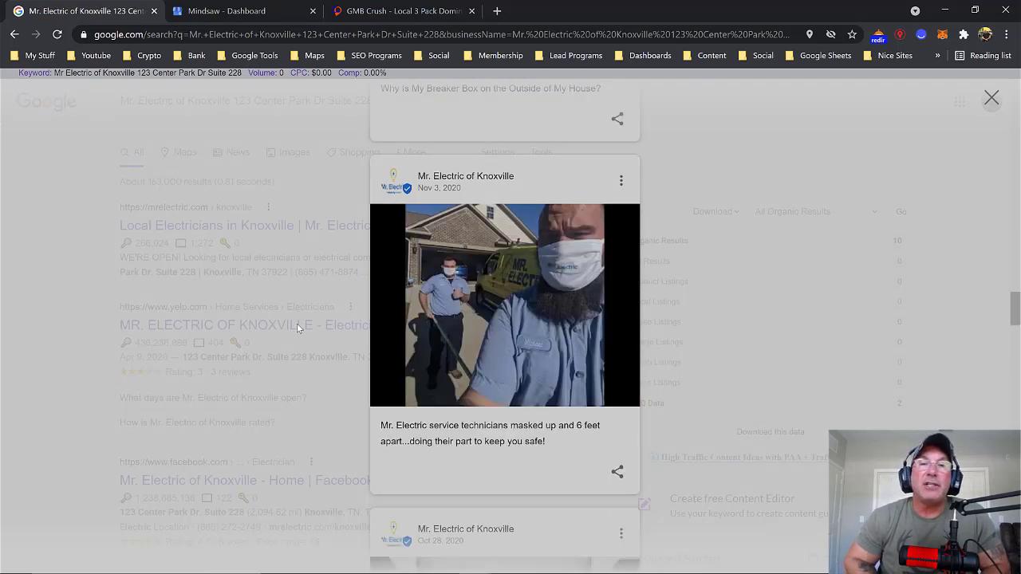
pyautogui.scroll(-10, 297, 323)
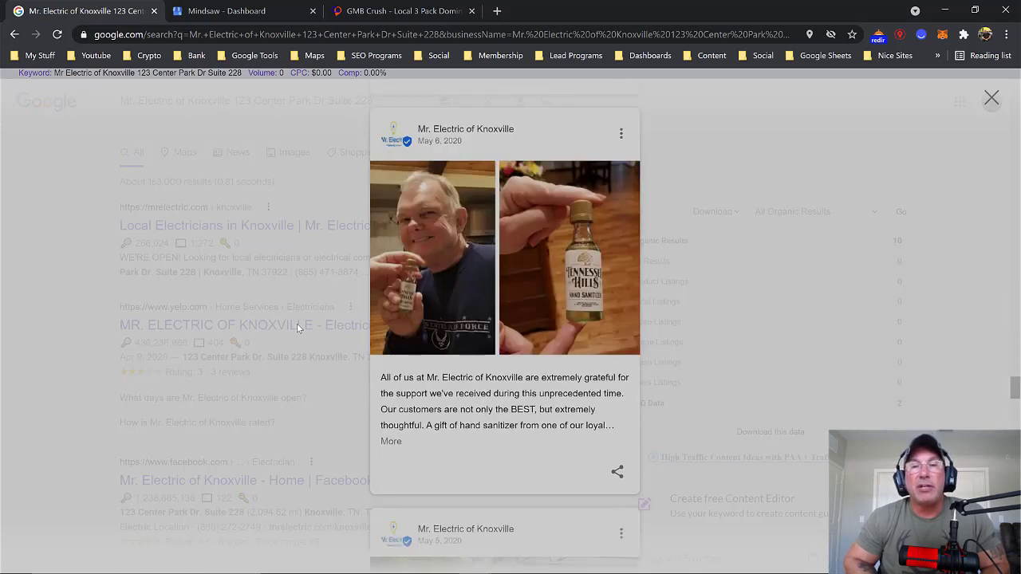
pyautogui.scroll(-10, 297, 323)
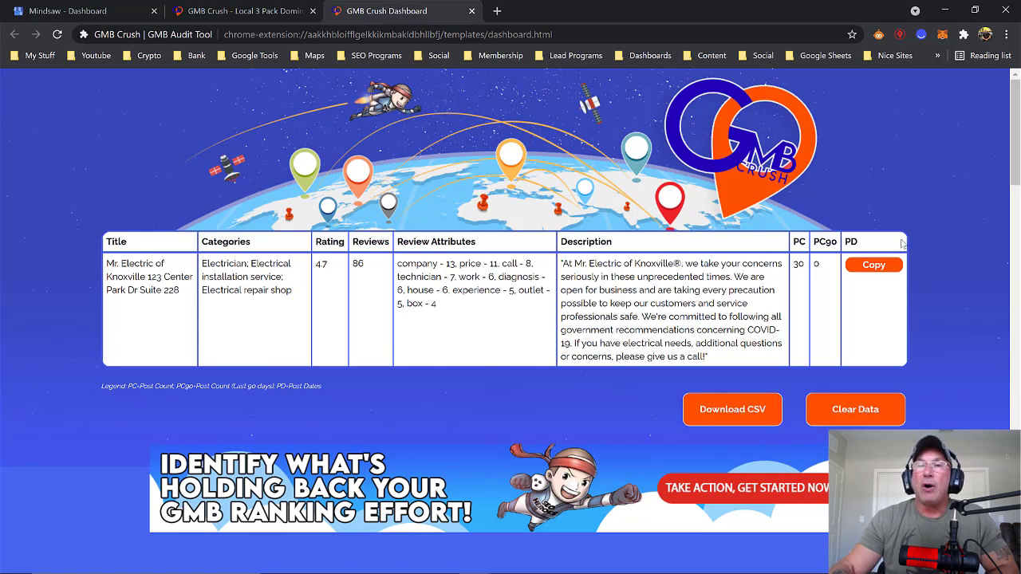
pyautogui.moveTo(834, 246)
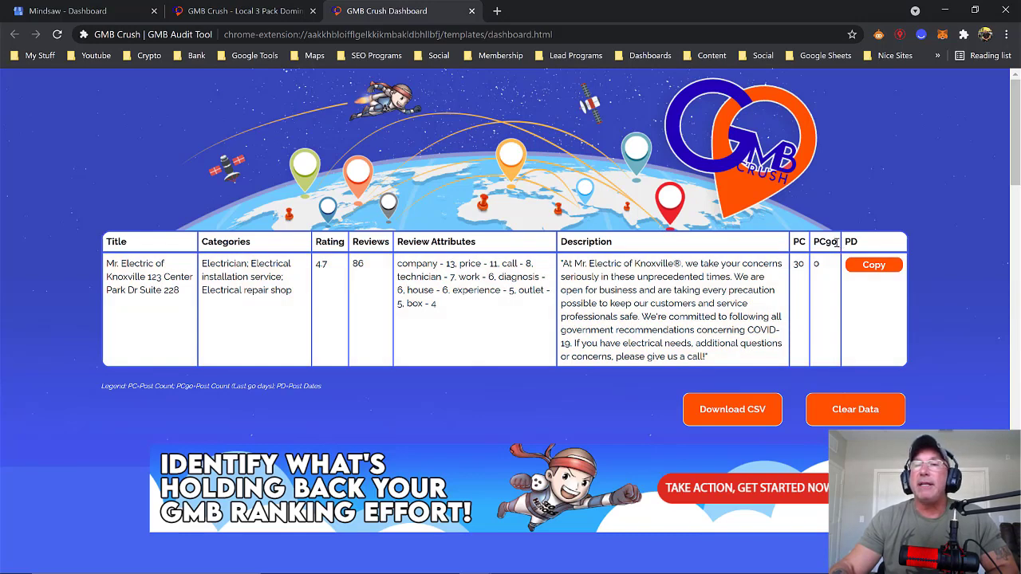
pyautogui.moveTo(835, 245); pyautogui.dragTo(818, 242)
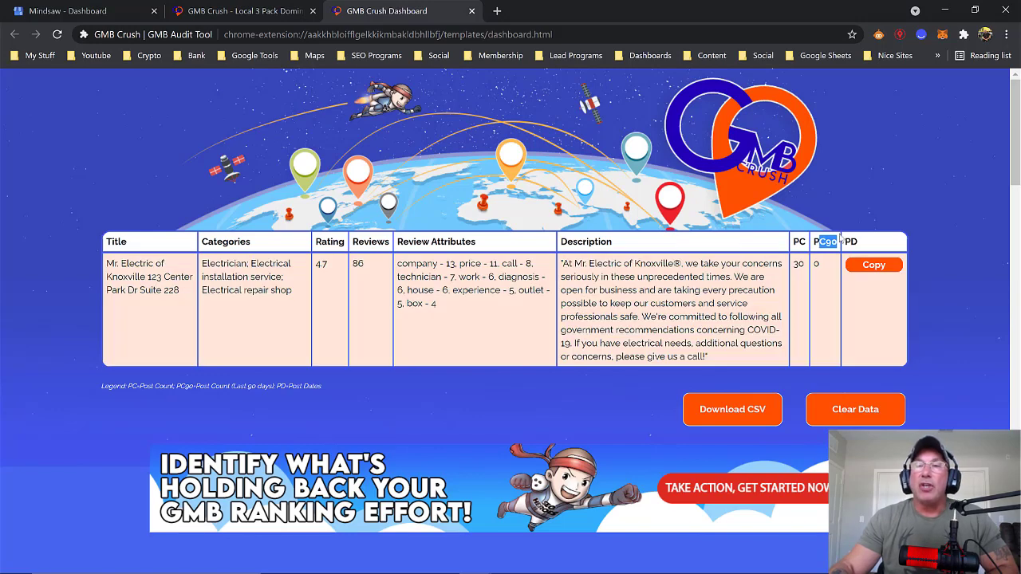
pyautogui.click(854, 219)
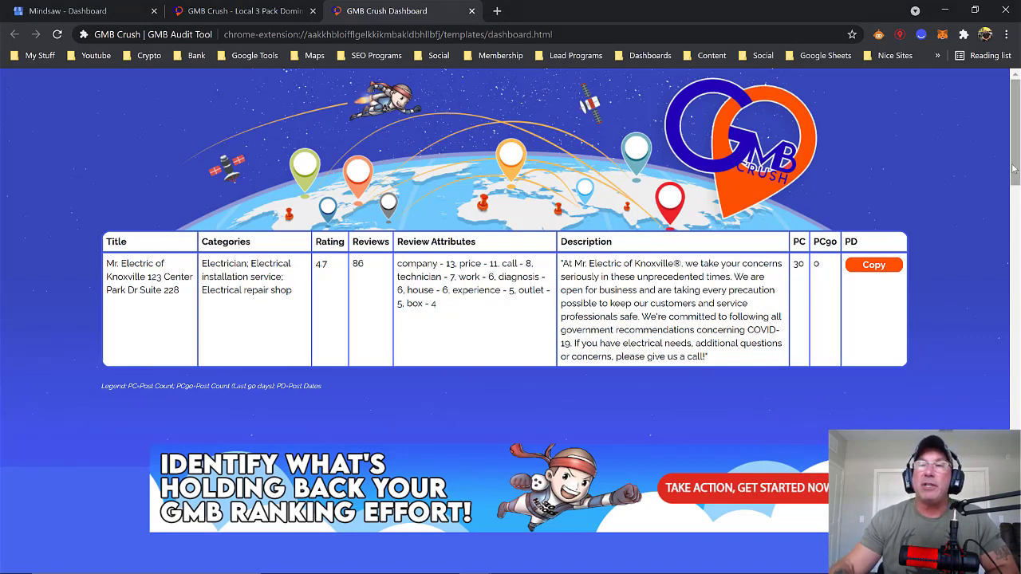
pyautogui.moveTo(1013, 169); pyautogui.dragTo(1016, 169)
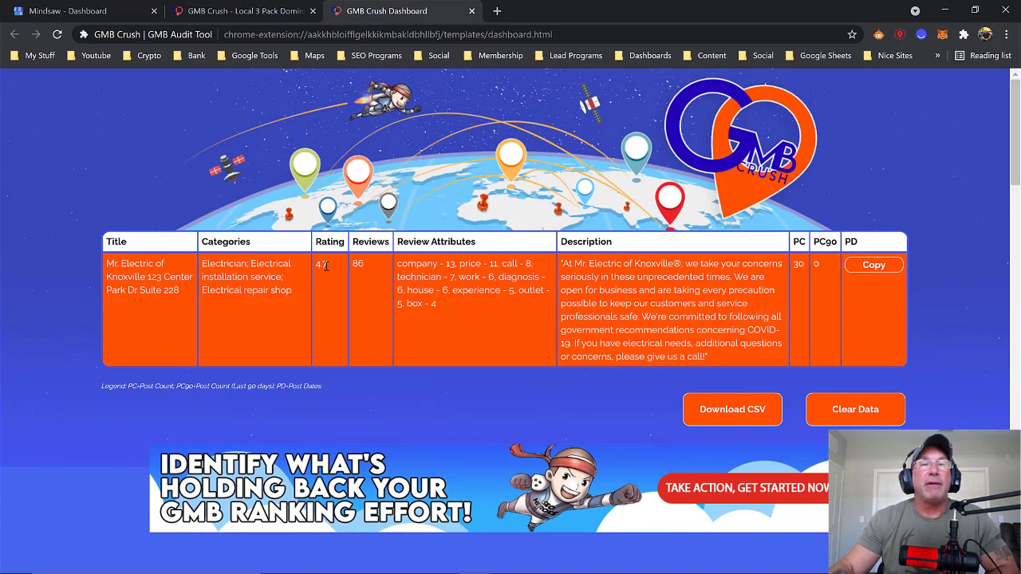
pyautogui.doubleClick(325, 267)
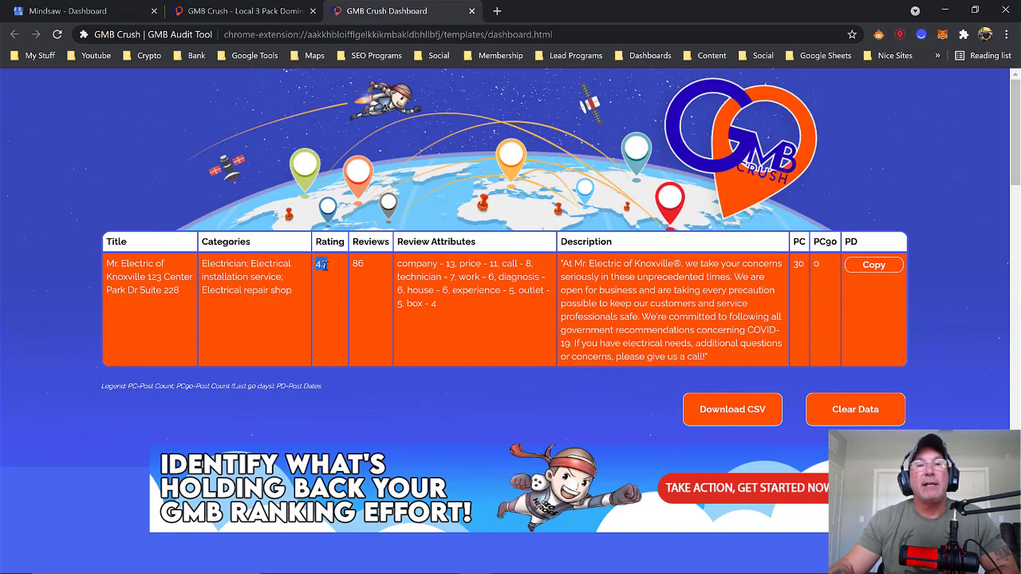
pyautogui.doubleClick(355, 266)
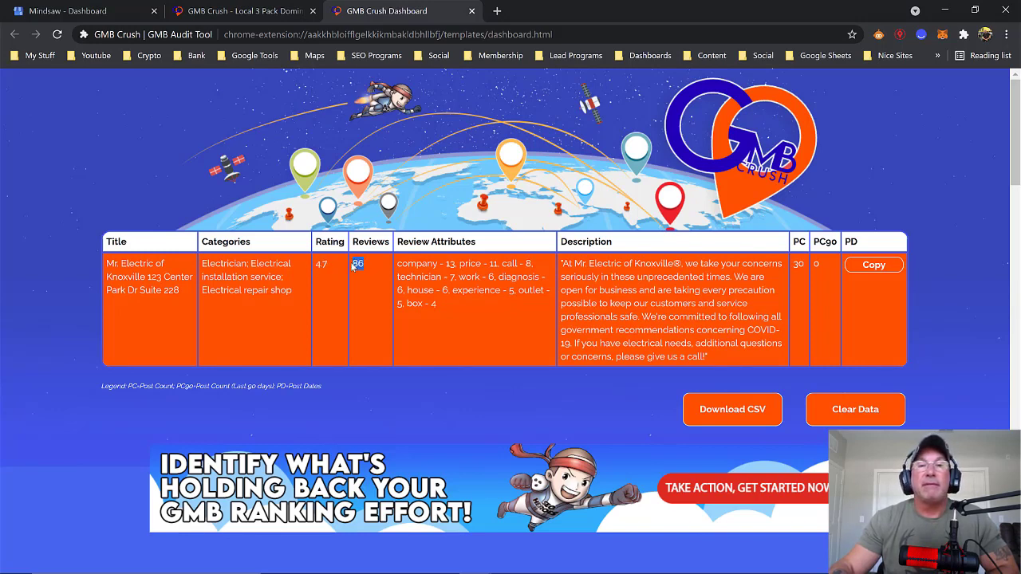